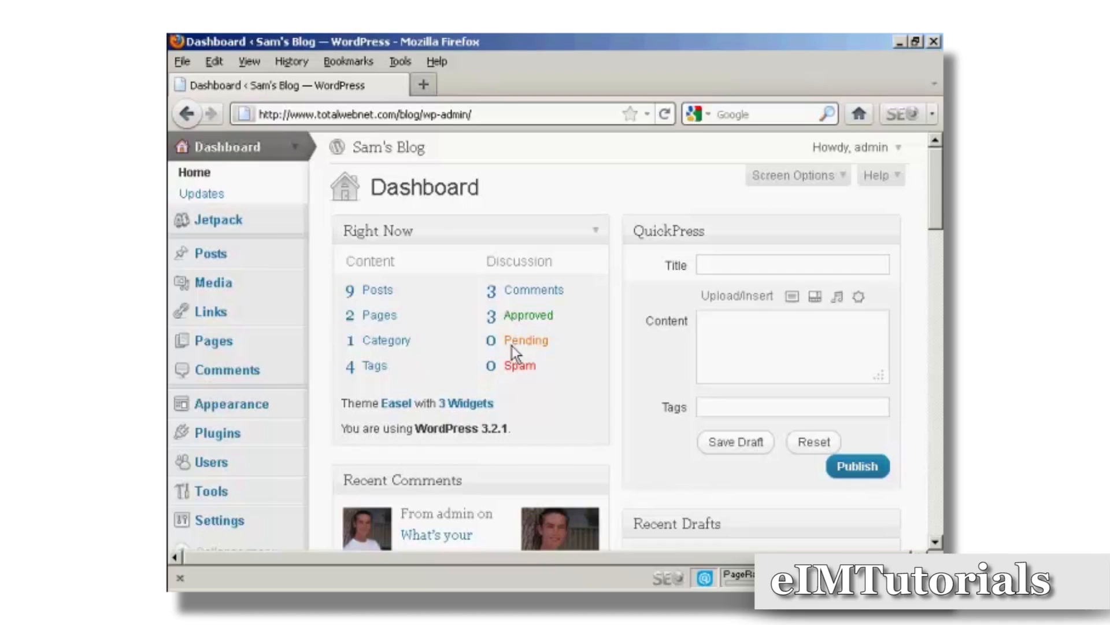
Search for installable plugins with the term "contact form"
left_click(220, 433)
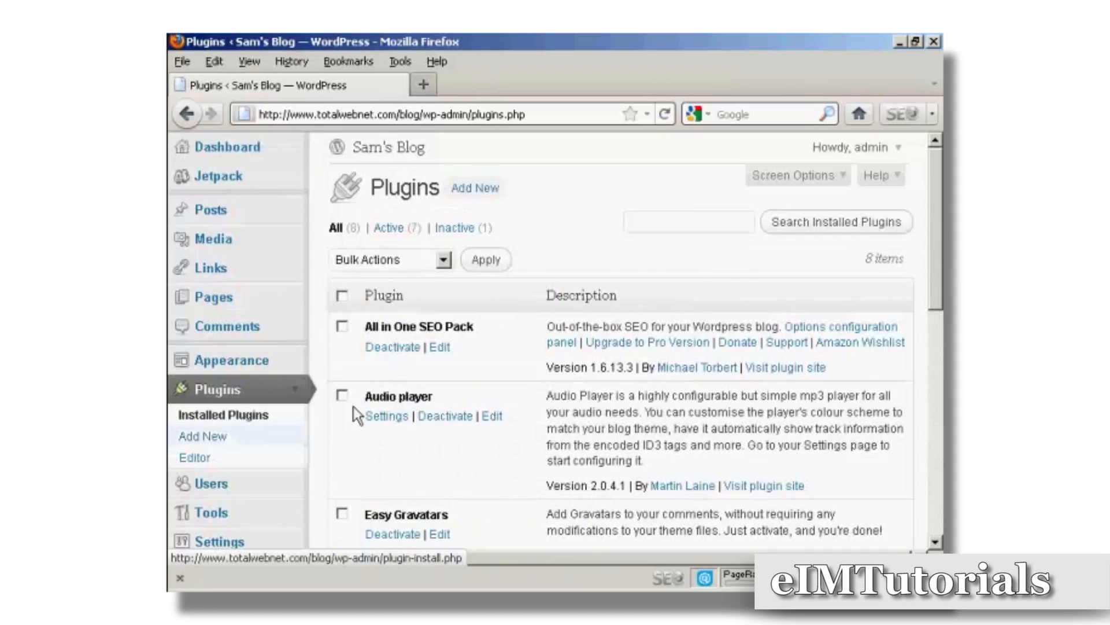
left_click(475, 188)
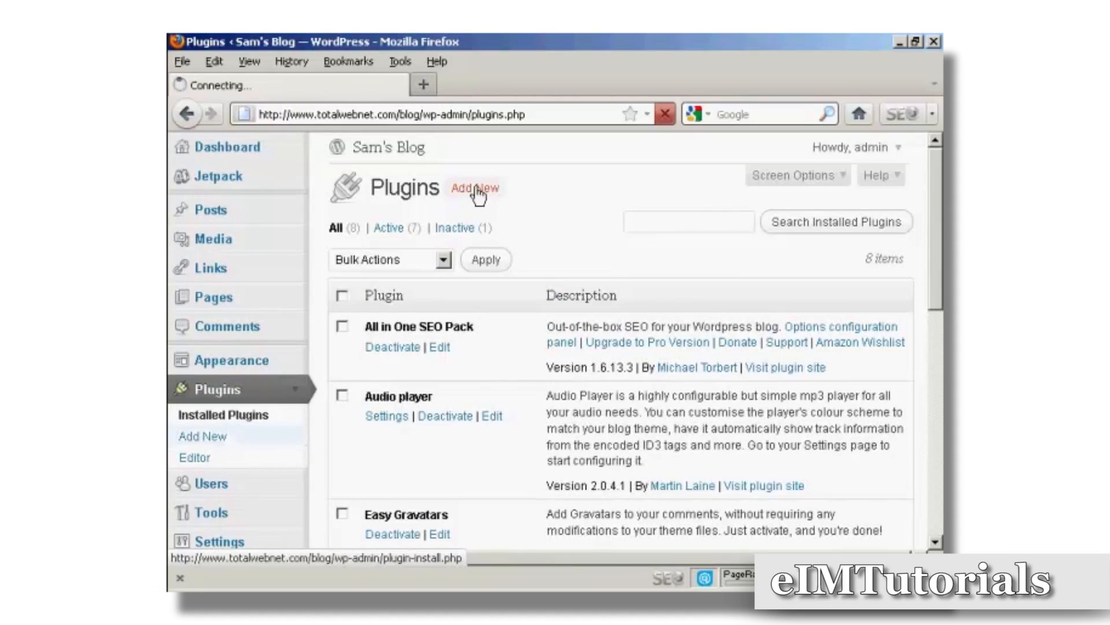
left_click(413, 380)
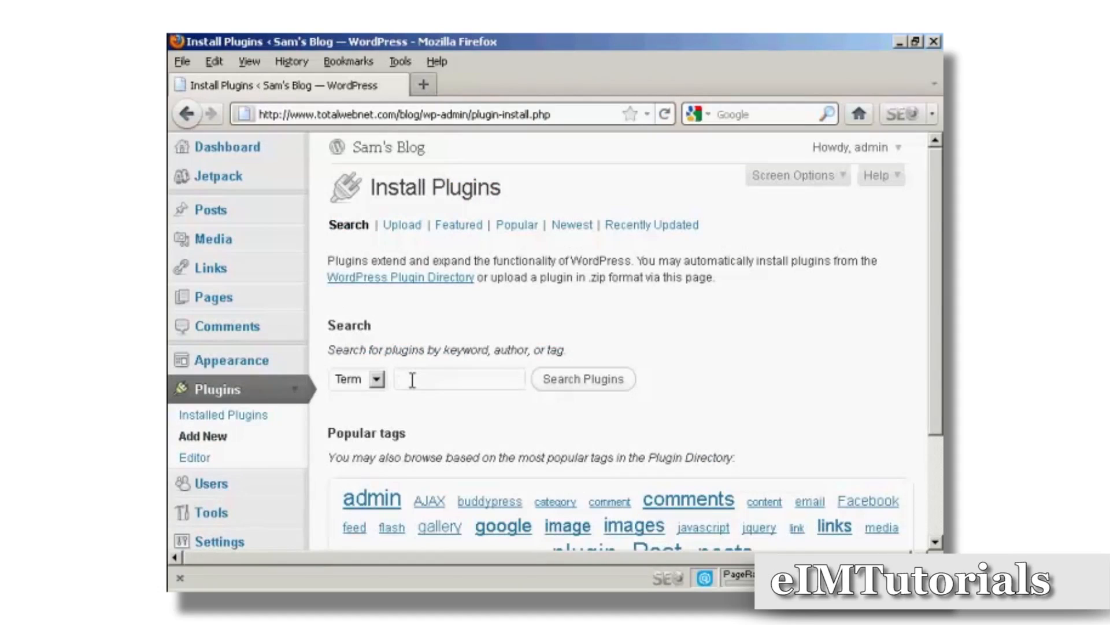
type("contact form")
left_click(576, 386)
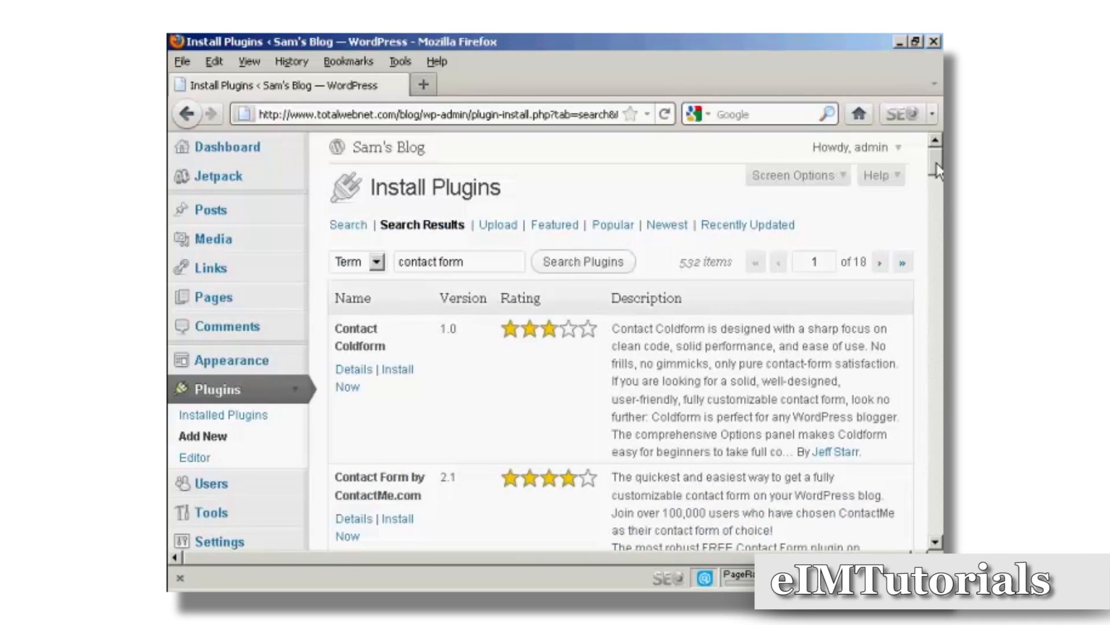
Install the Slick Contact Forms plugin from the search results and activate it
left_click_drag(937, 163, 934, 224)
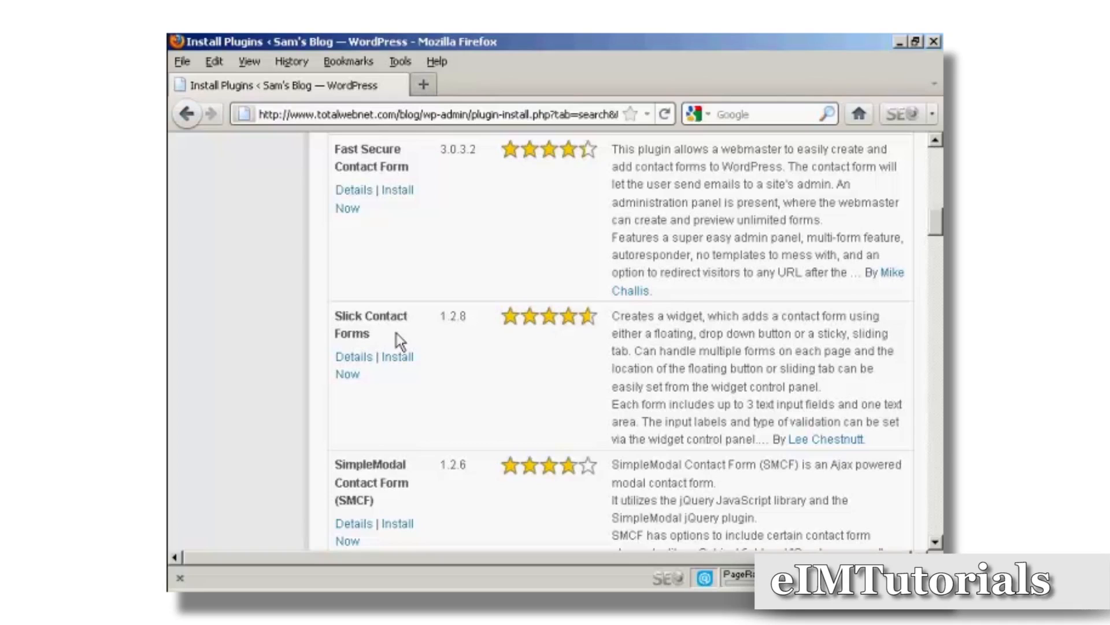
left_click(401, 357)
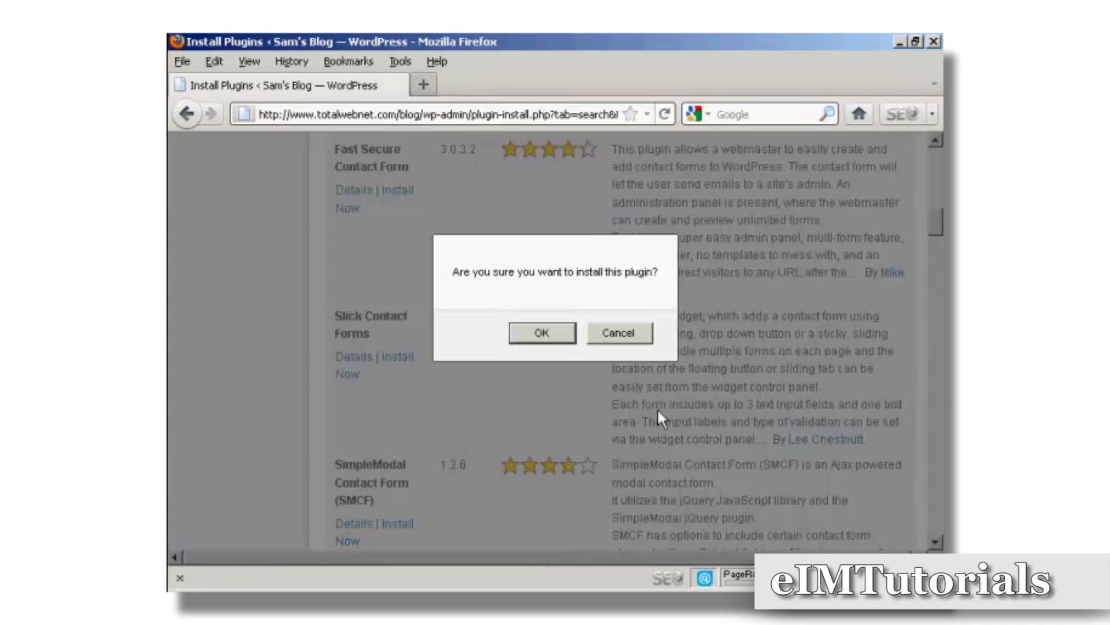
left_click(554, 332)
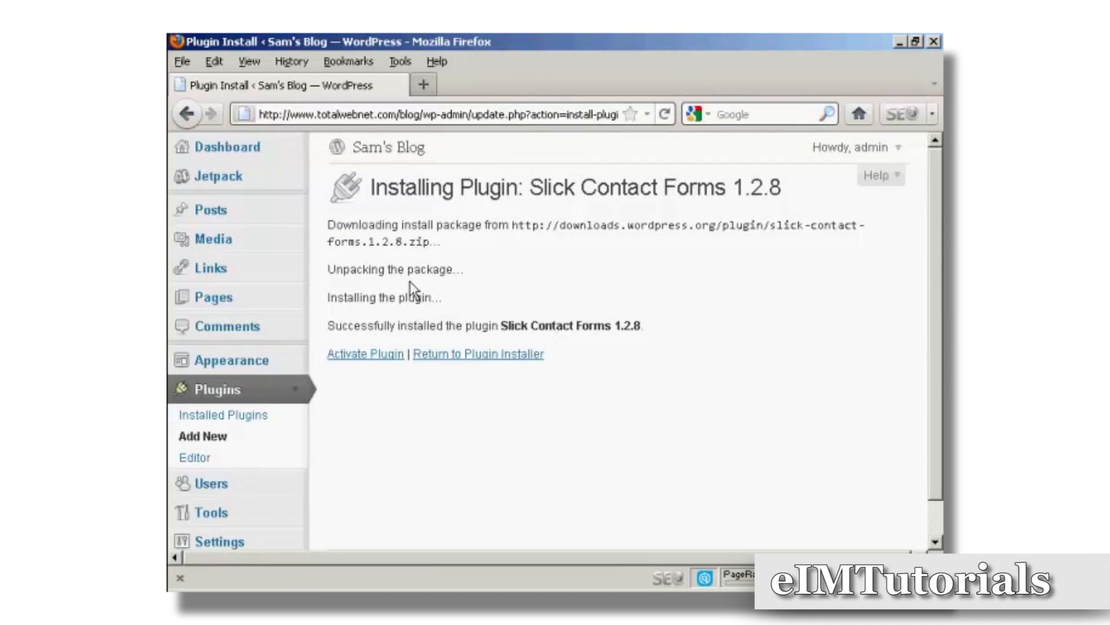
left_click(373, 363)
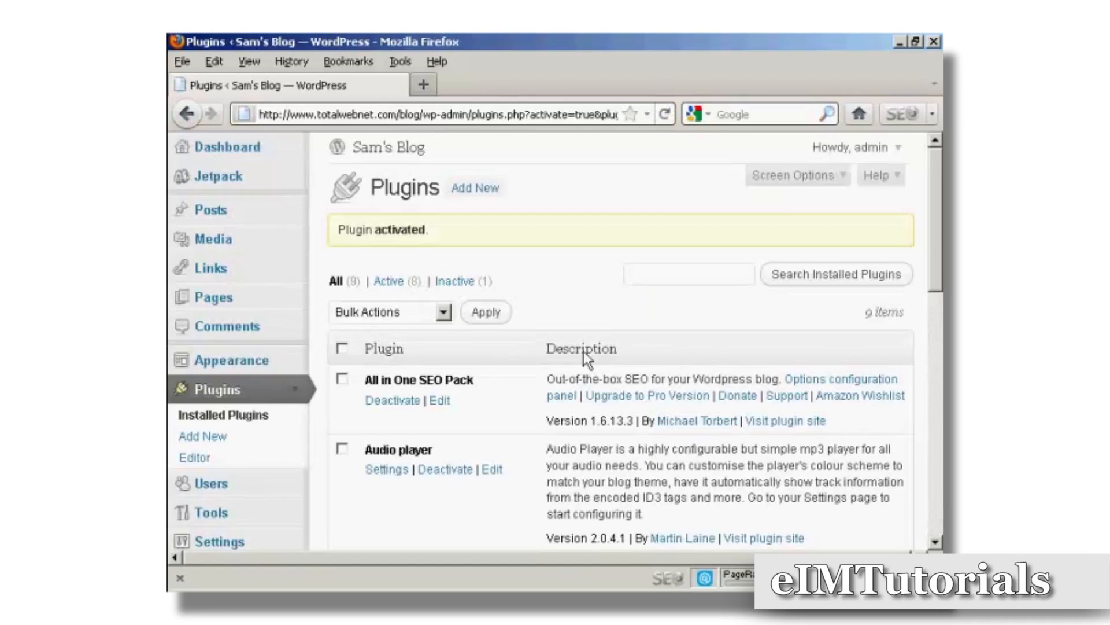
Open the Slick Contact Forms configuration page in the blog's settings
left_click_drag(935, 234, 938, 298)
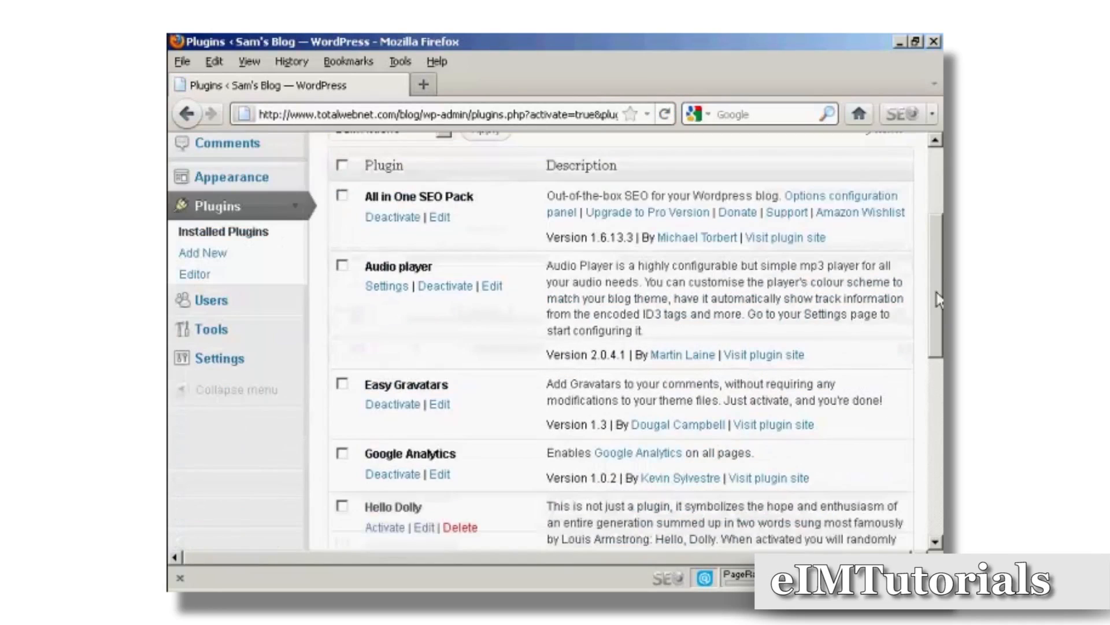
left_click(227, 362)
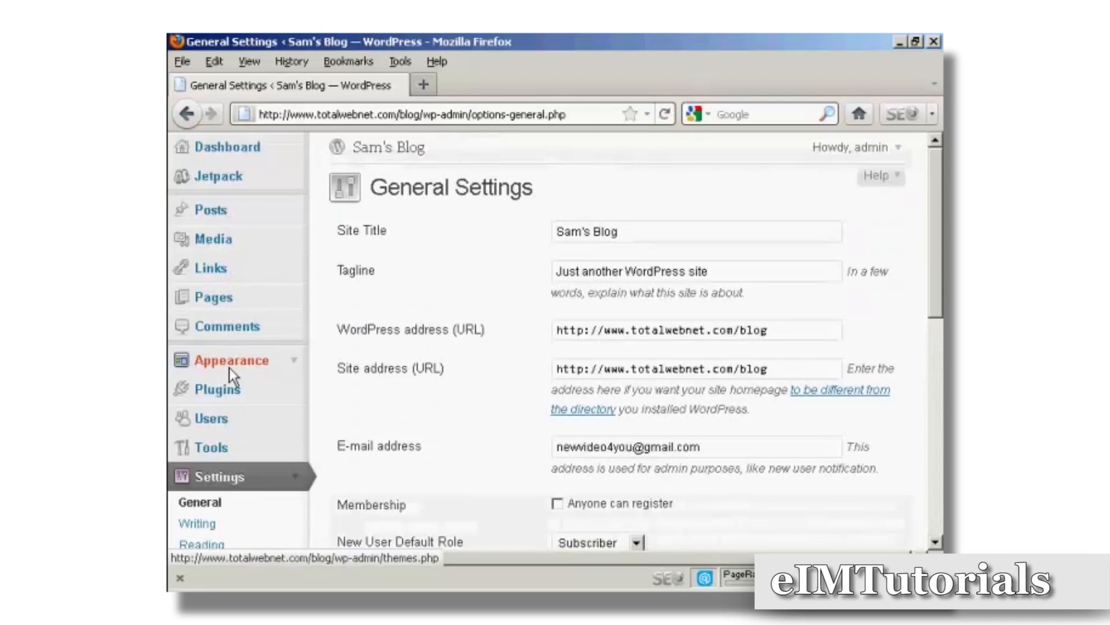
scroll(486, 411, "down", 4)
scroll(478, 414, "down", 2)
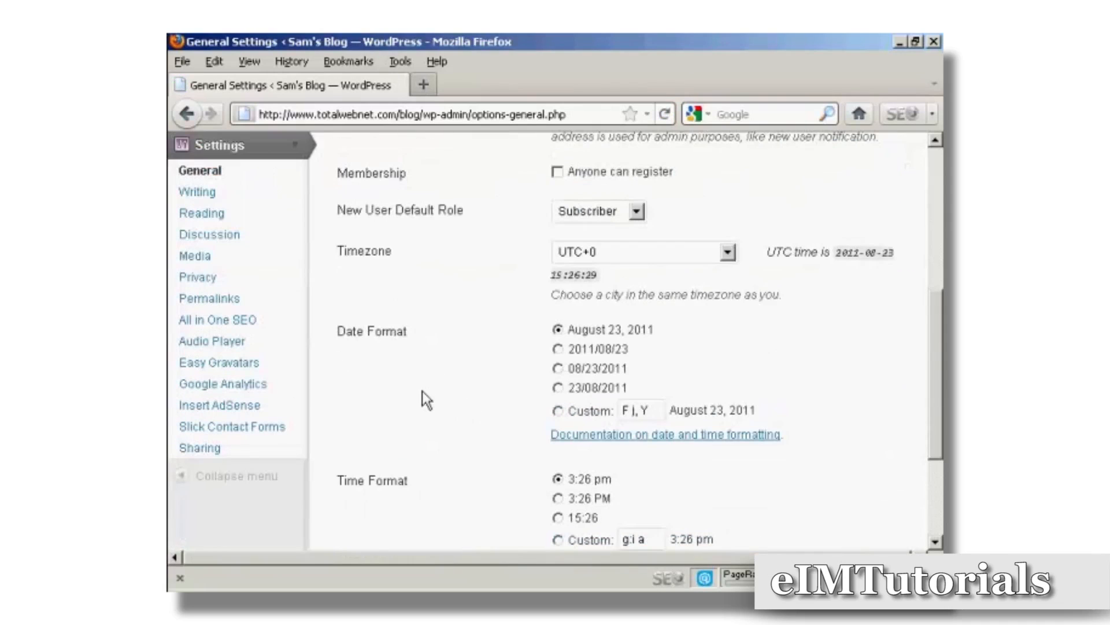
left_click(264, 434)
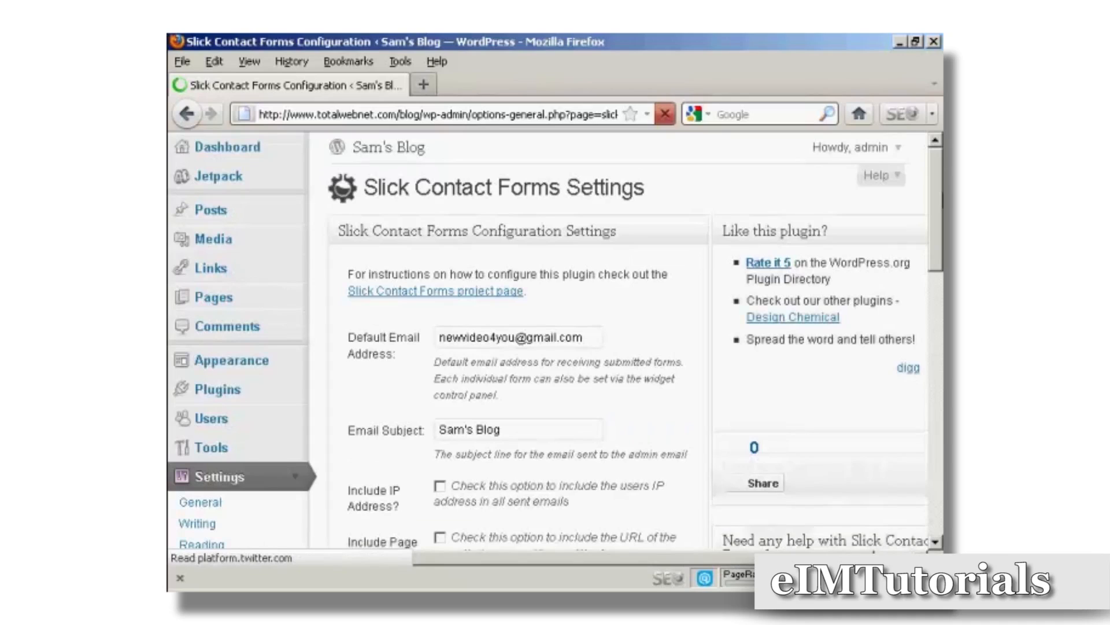
Add the word "From" in front of the blog name in the contact form's email subject
scroll(939, 204, "down", 1)
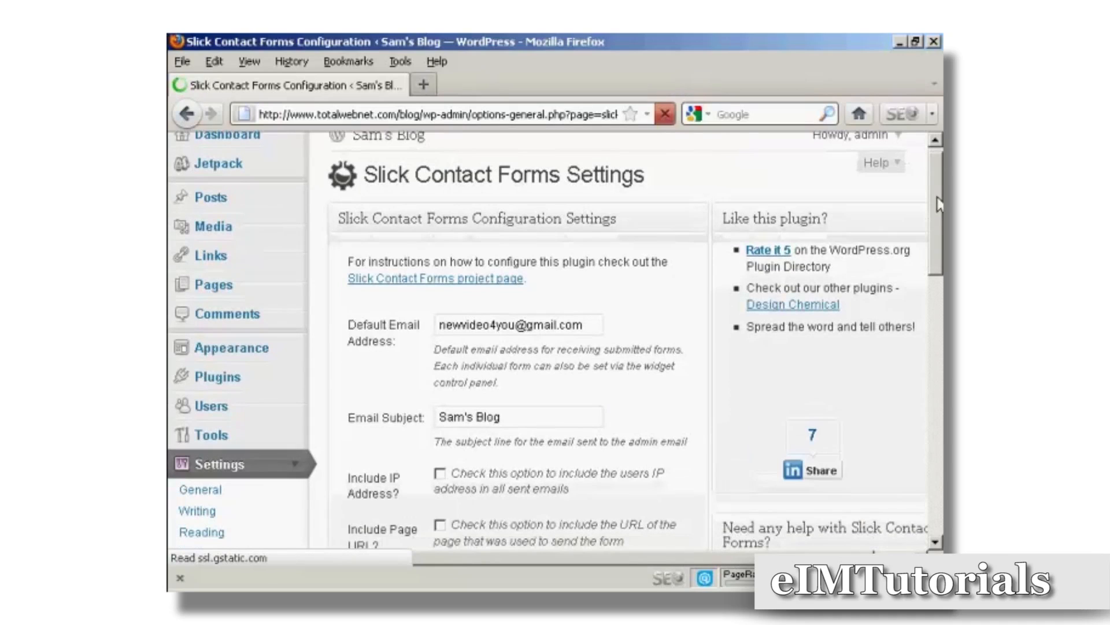
left_click_drag(940, 203, 940, 226)
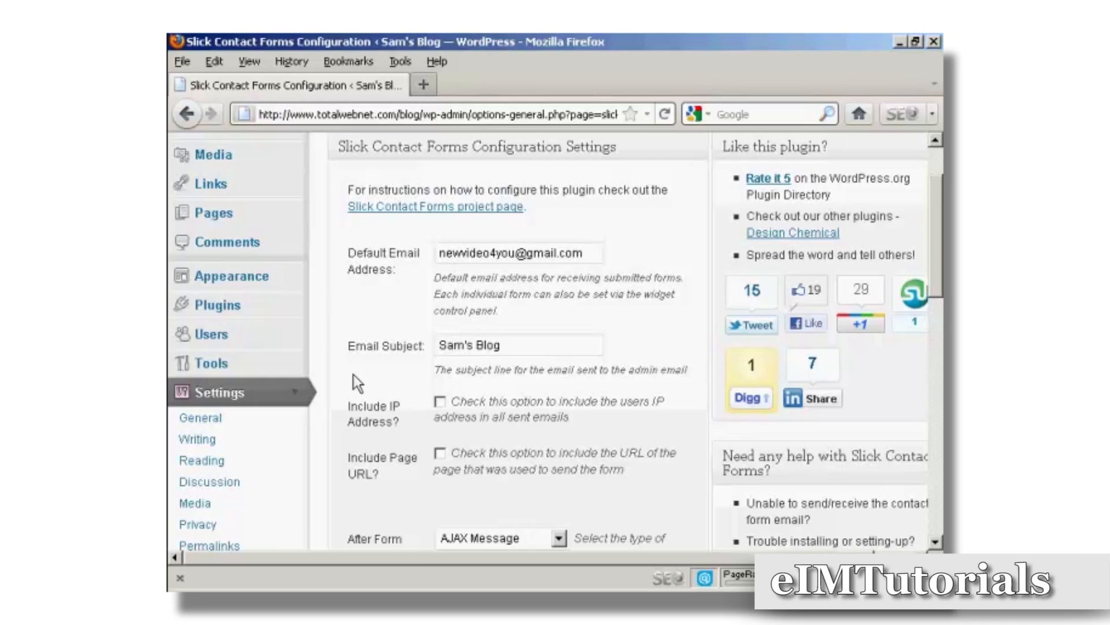
left_click(440, 345)
type("From")
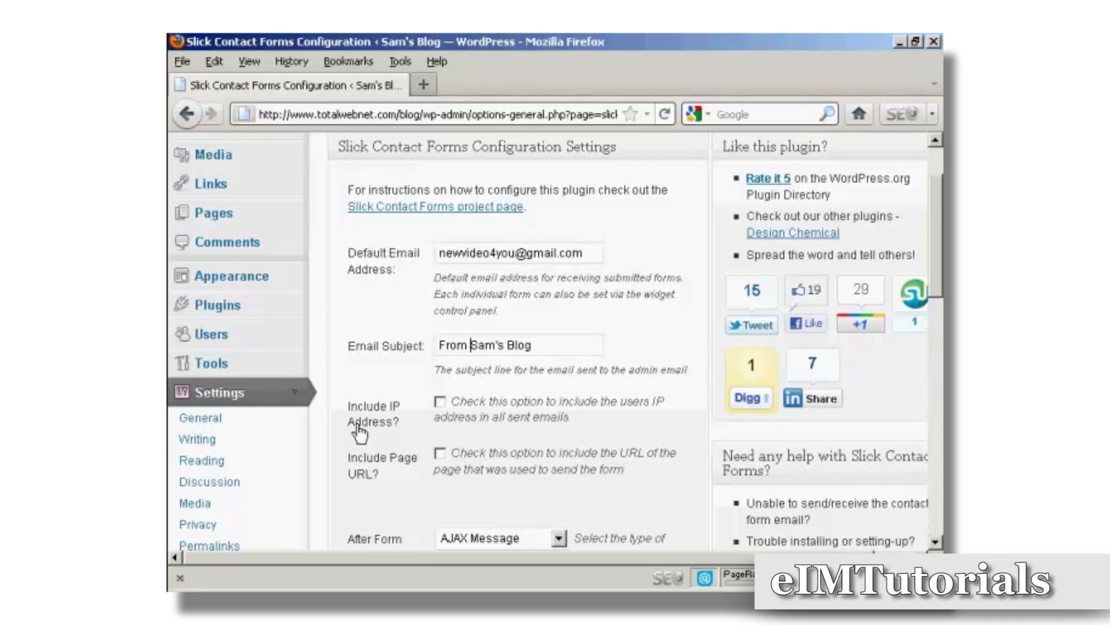
Include the user's IP address and the page URL in emails sent from the form
left_click(441, 402)
scroll(670, 387, "down", 3)
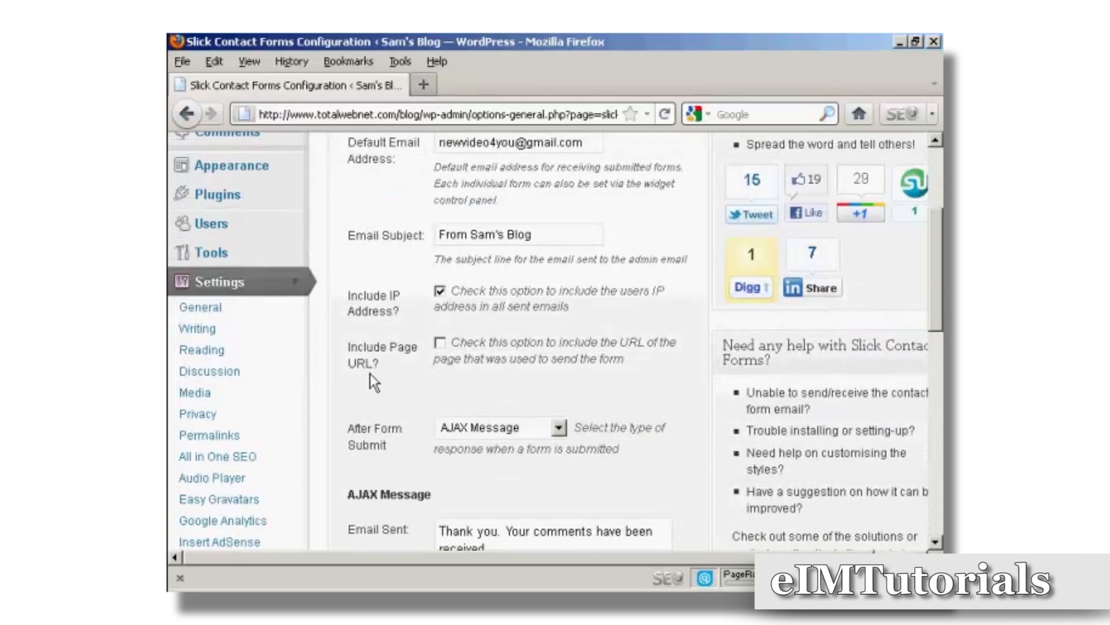
left_click(440, 343)
Review the AJAX response messages and the validation messages of the contact form
scroll(622, 361, "down", 5)
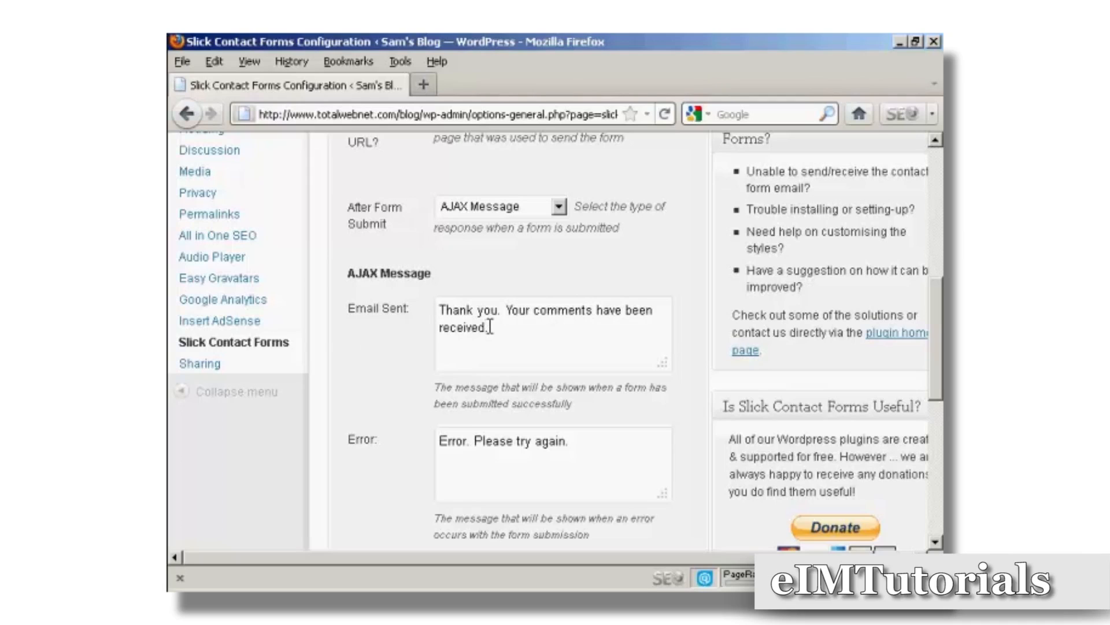
scroll(687, 346, "down", 3)
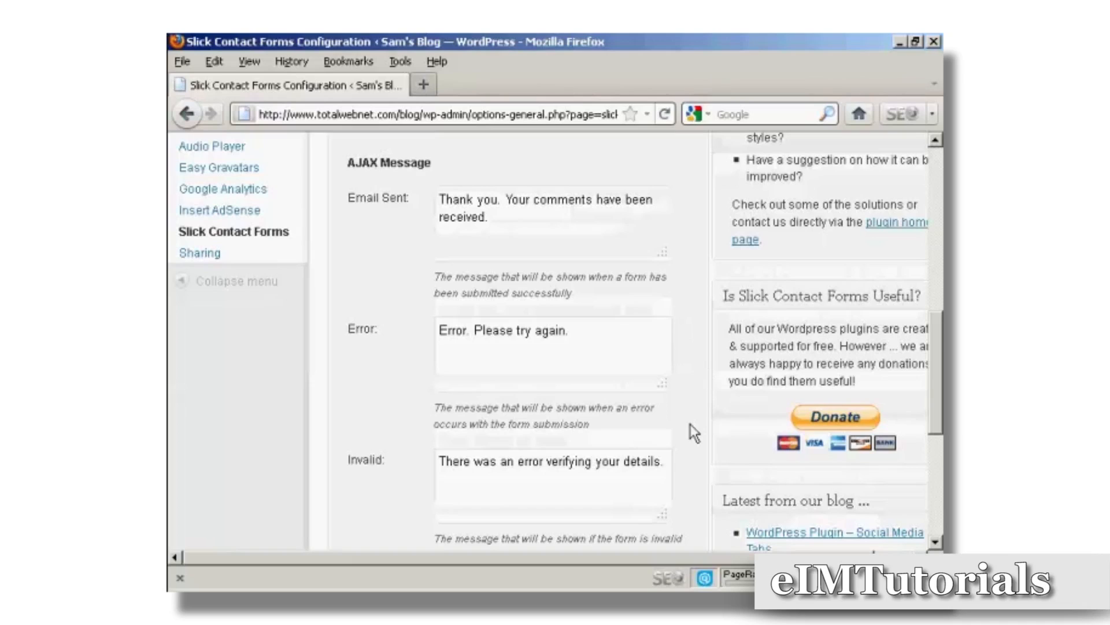
scroll(690, 424, "down", 3)
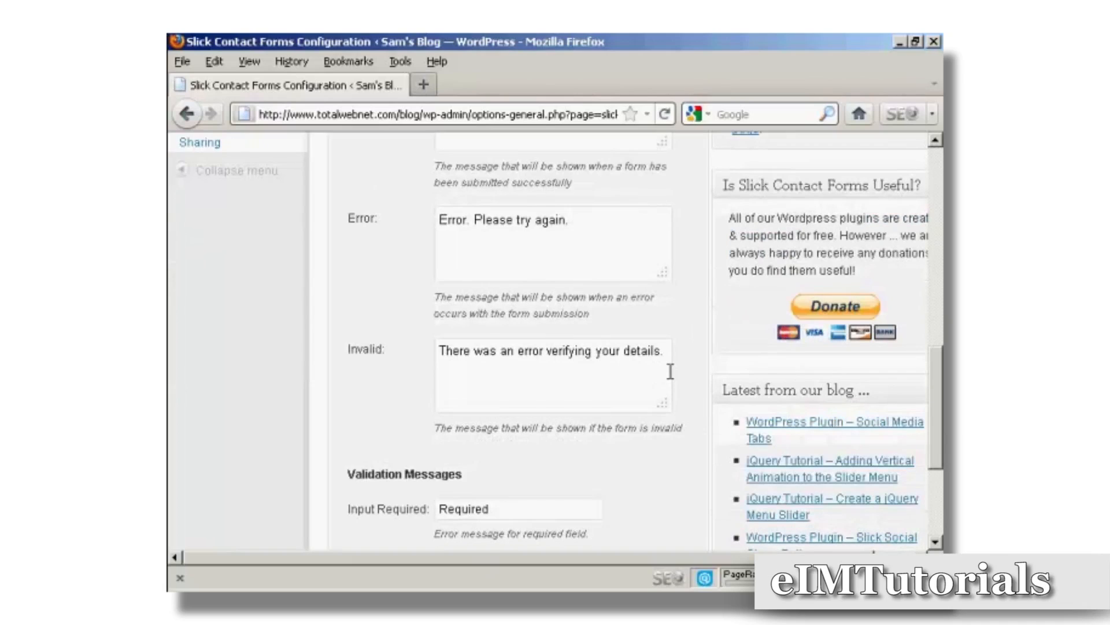
scroll(671, 373, "down", 5)
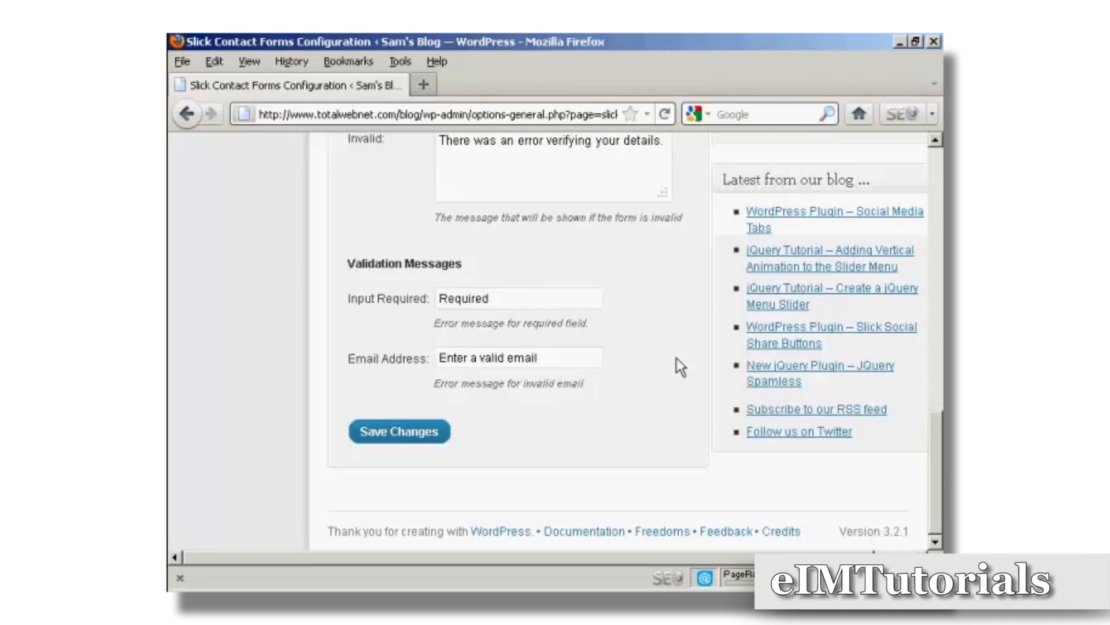
scroll(677, 357, "up", 10)
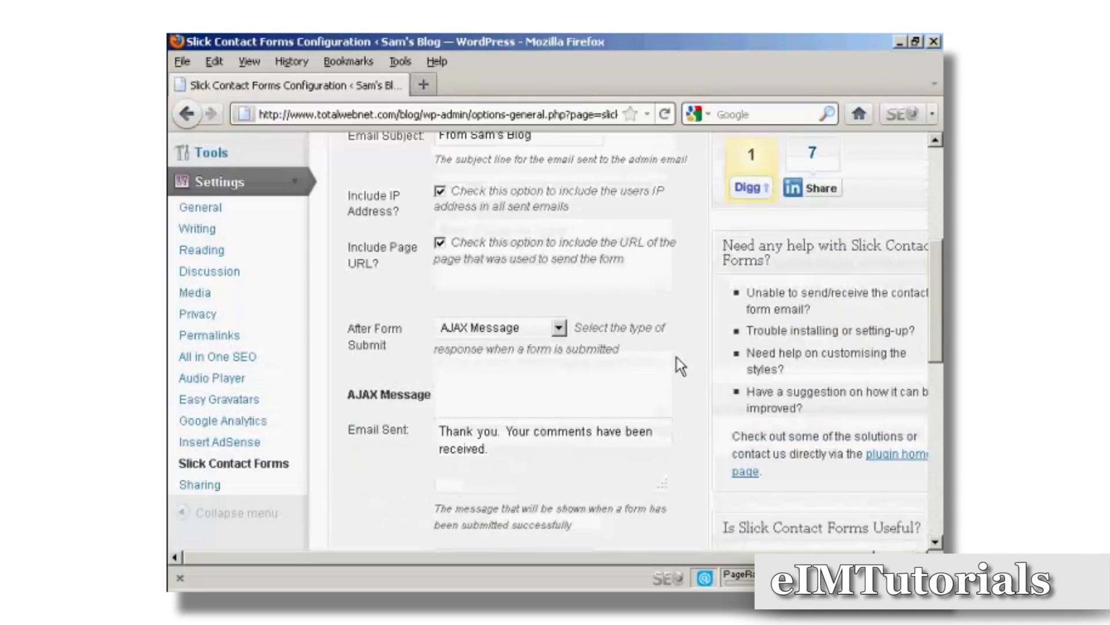
Try the Redirect response for After Form Submit, look over its URL fields, and switch back to AJAX Message
left_click(558, 329)
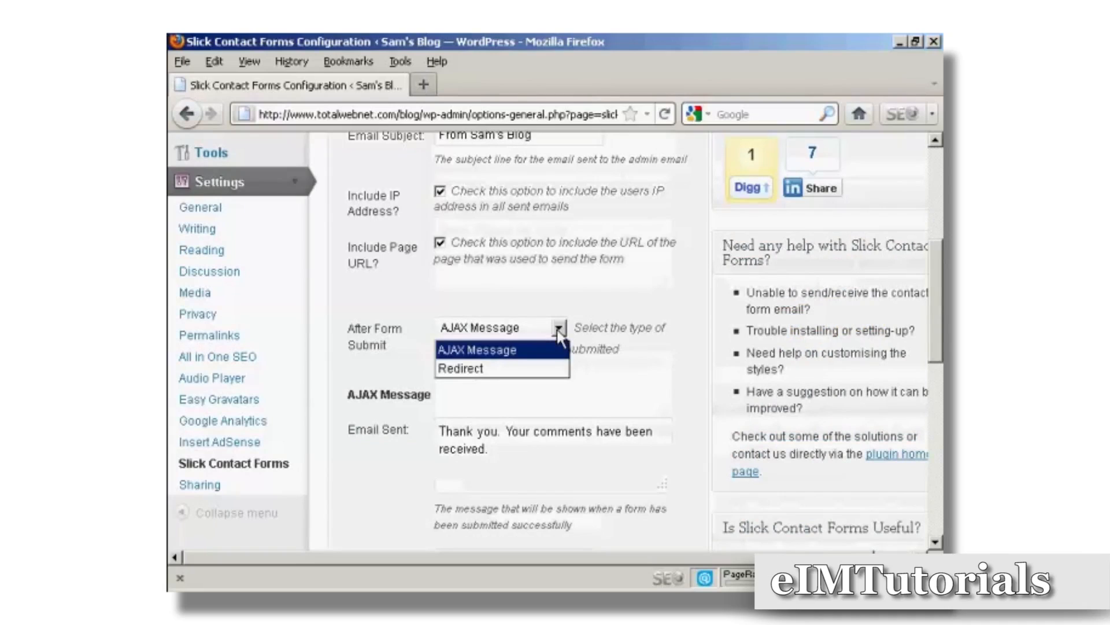
left_click(481, 370)
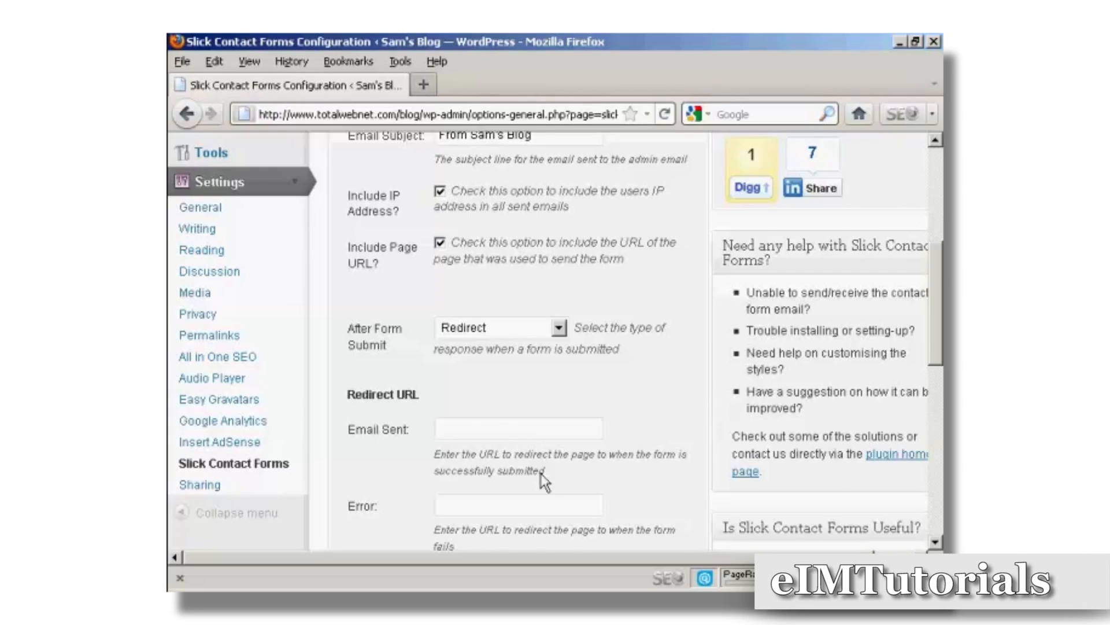
scroll(541, 460, "down", 3)
scroll(532, 451, "down", 6)
scroll(557, 430, "up", 10)
left_click(558, 328)
left_click(514, 347)
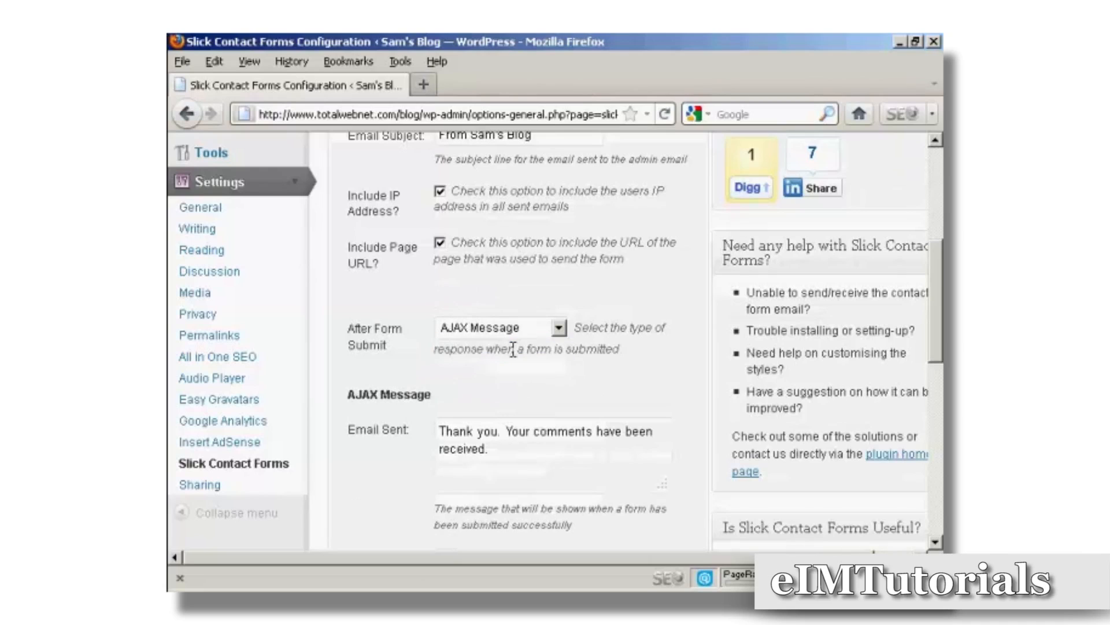
Save the changed Slick Contact Forms settings
left_click_drag(940, 292, 940, 473)
left_click(420, 444)
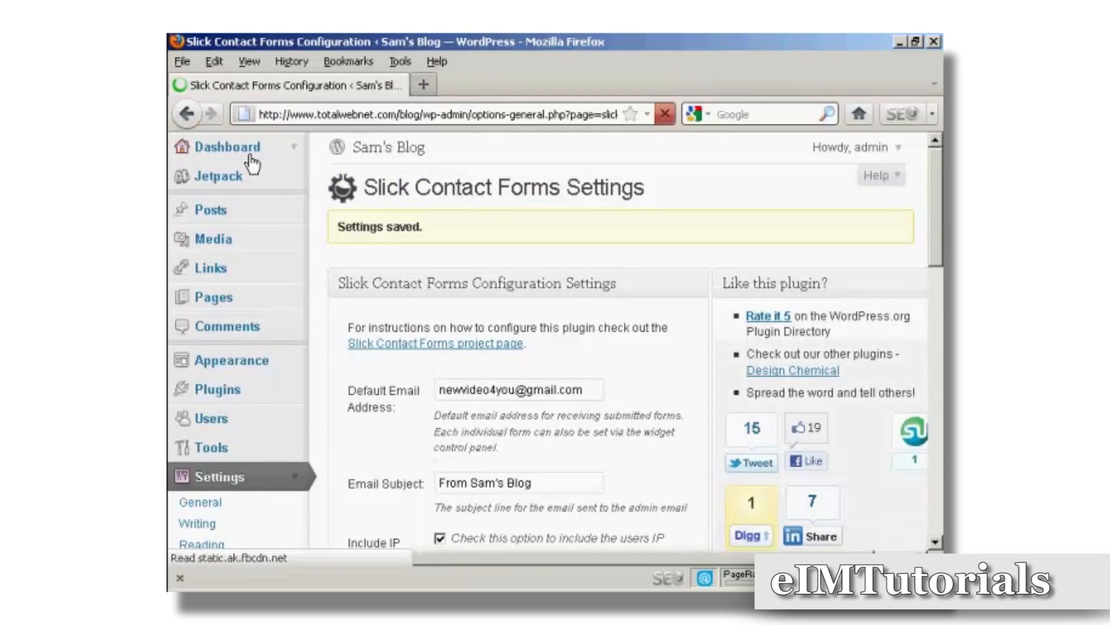
Add the Slick Contact Forms widget to the Left Sidebar, below the Text widget
left_click(215, 152)
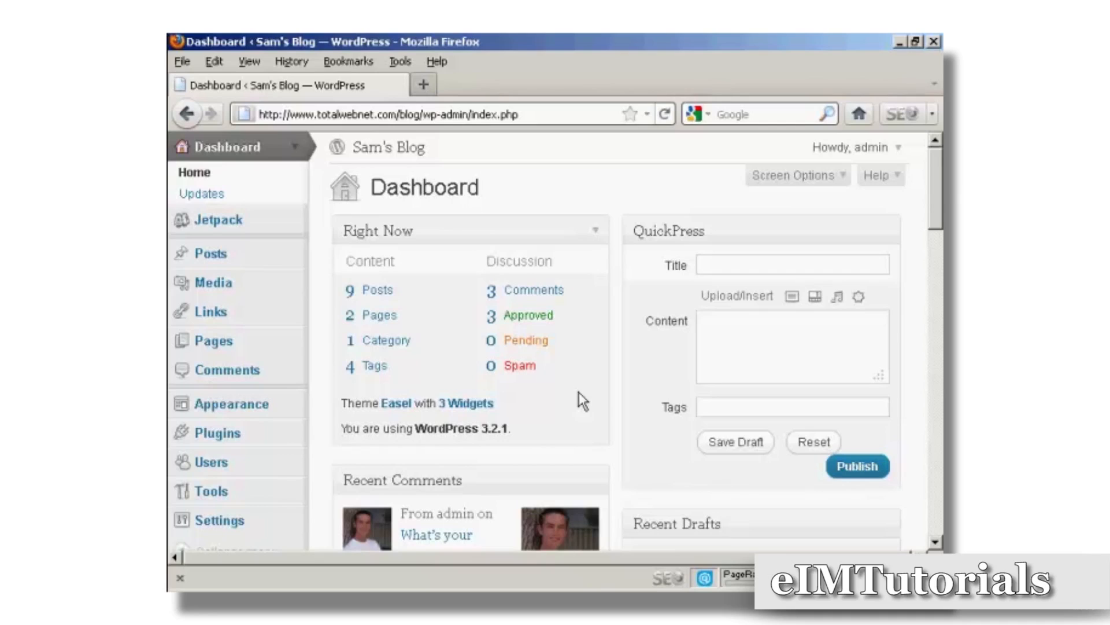
left_click(482, 404)
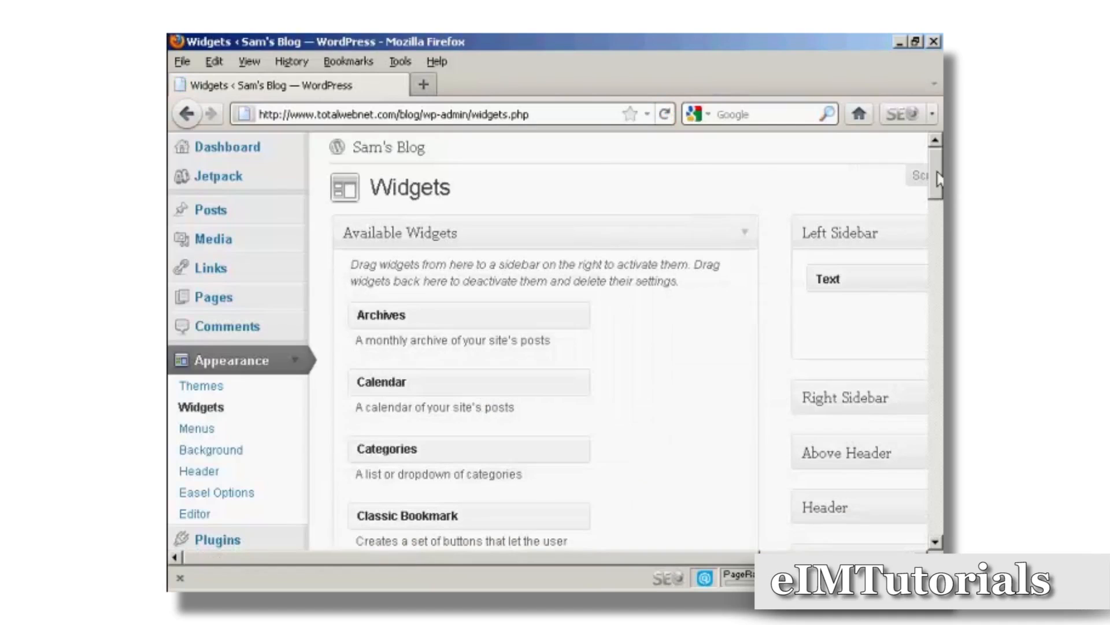
left_click_drag(938, 186, 936, 336)
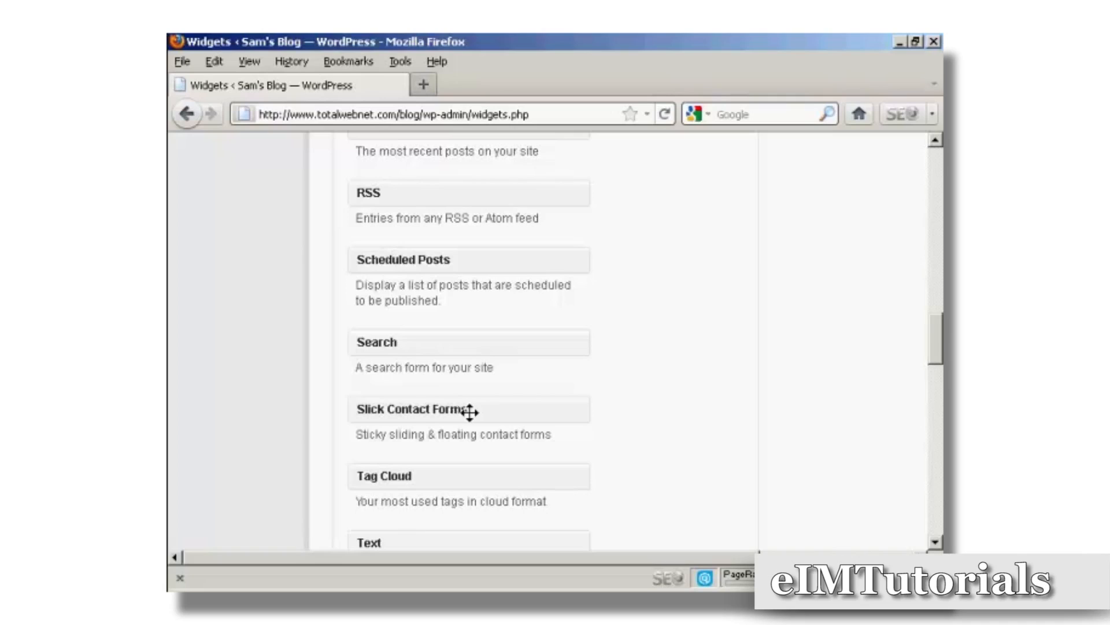
left_click_drag(475, 408, 851, 313)
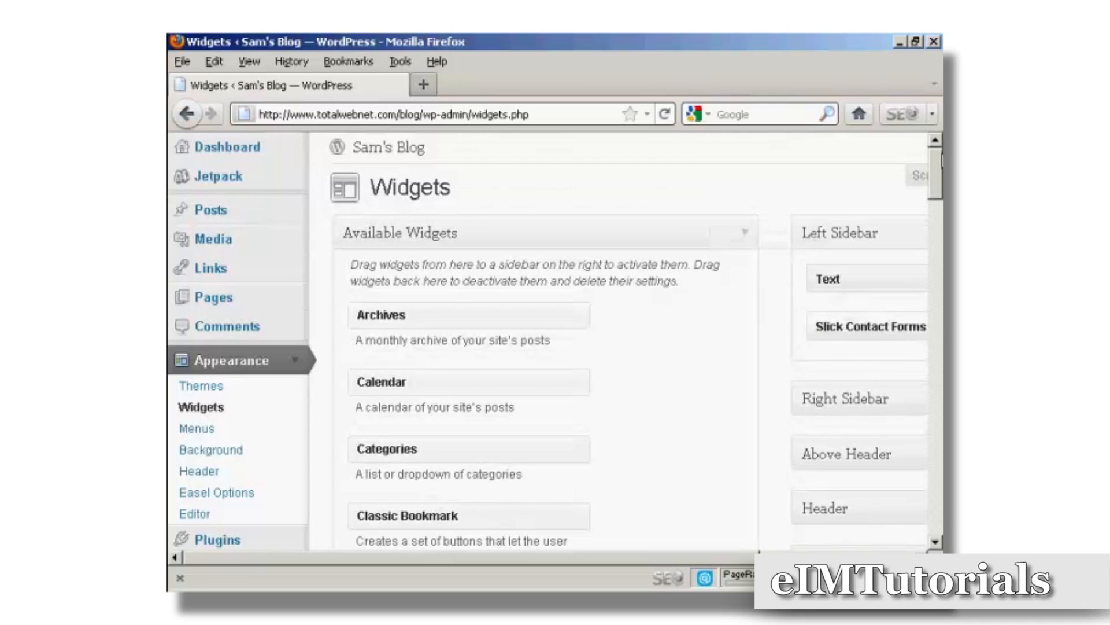
Set the Slick Contact Forms widget in the Left Sidebar to Floating
left_click_drag(741, 558, 894, 560)
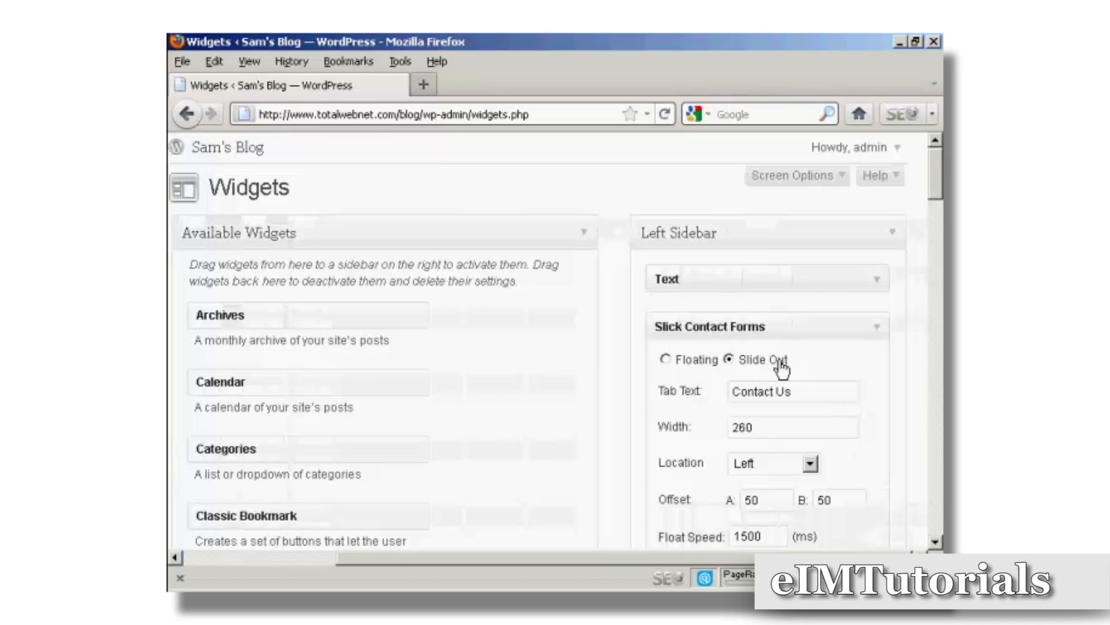
left_click(665, 359)
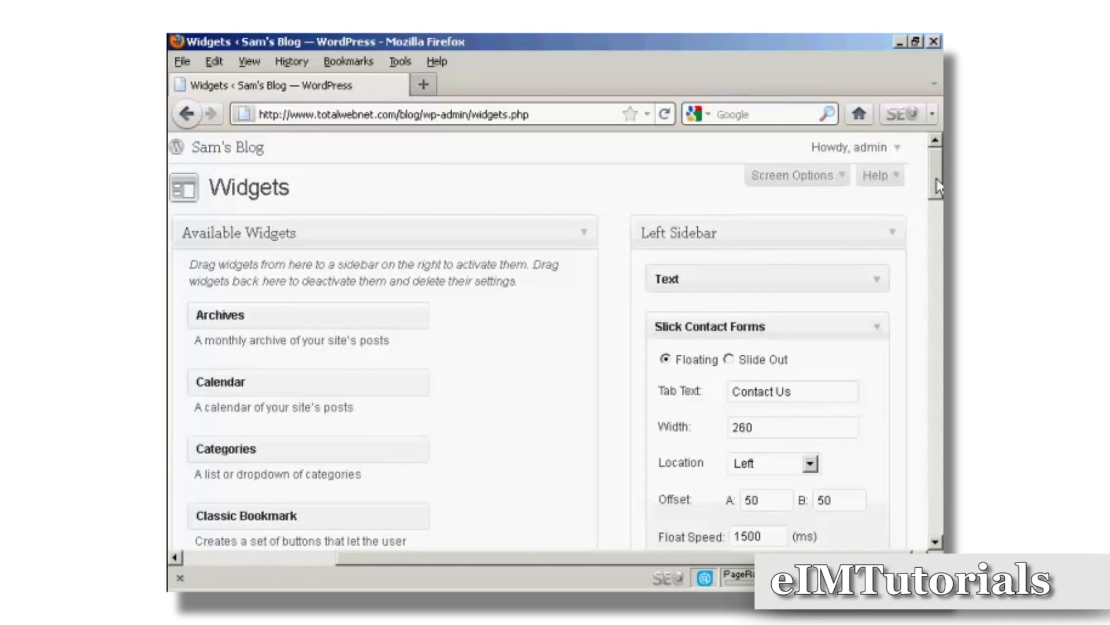
Examine the contact form widget's position, speed and email options and its available skins
left_click_drag(937, 185, 937, 210)
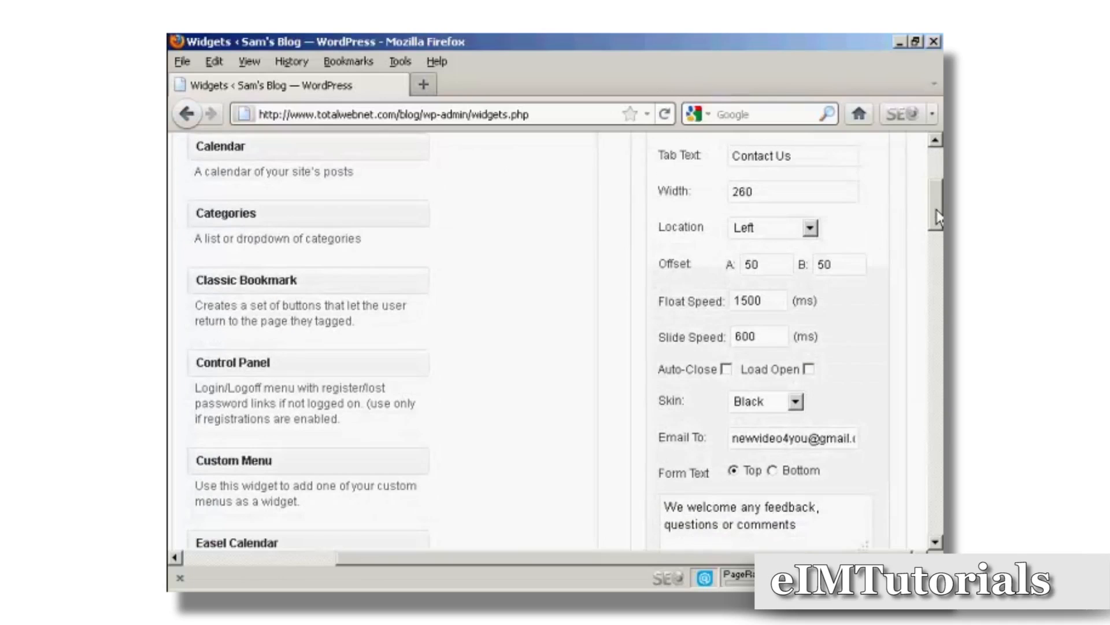
left_click_drag(937, 210, 937, 221)
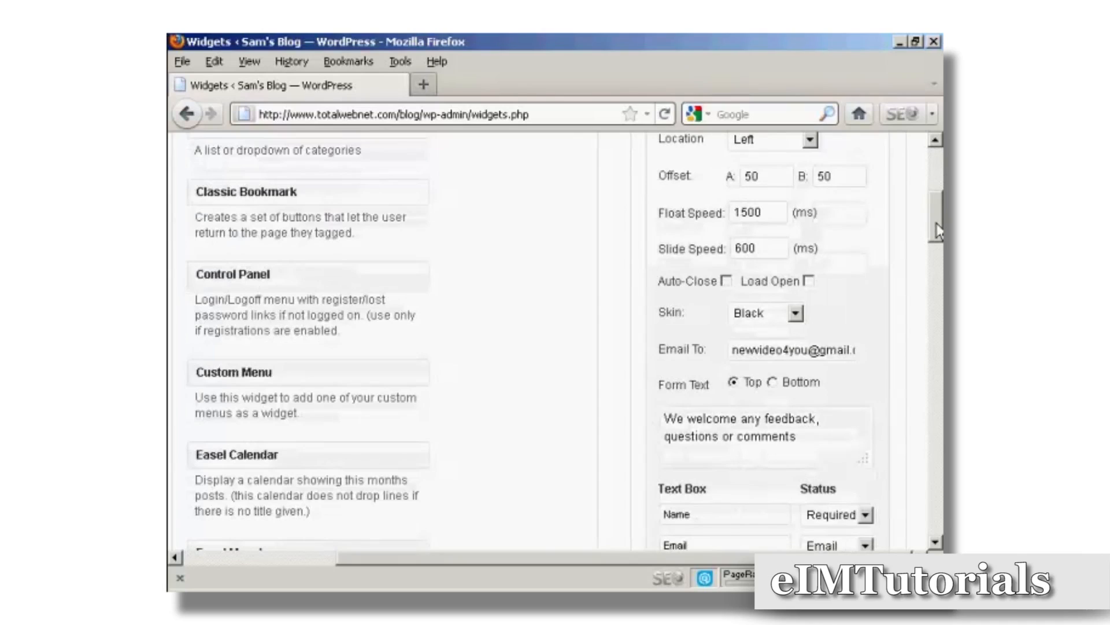
left_click(796, 314)
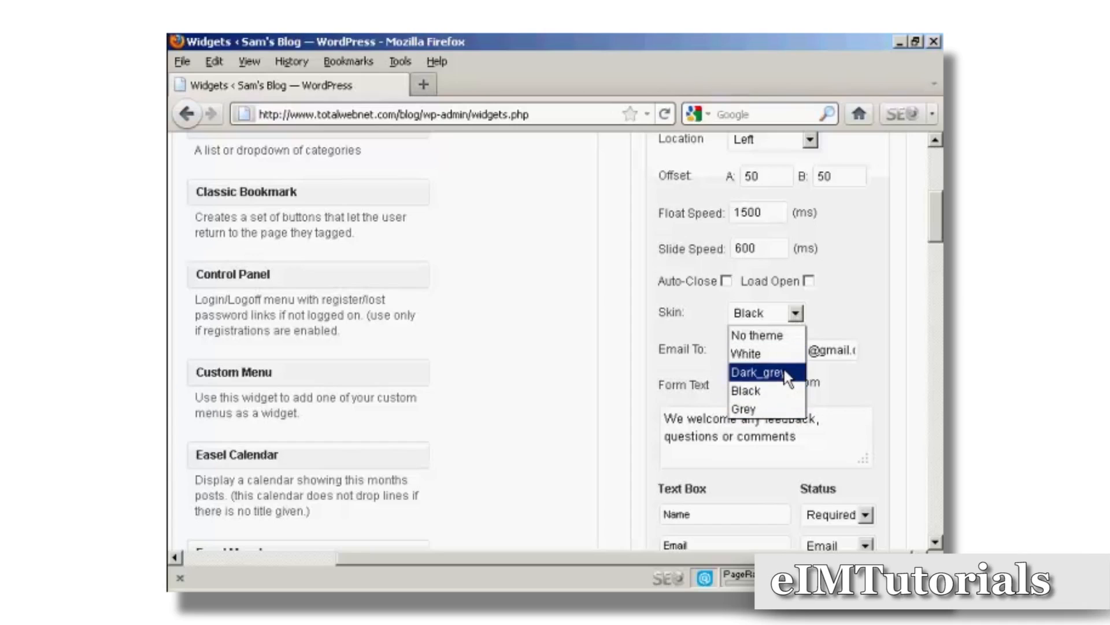
left_click(841, 313)
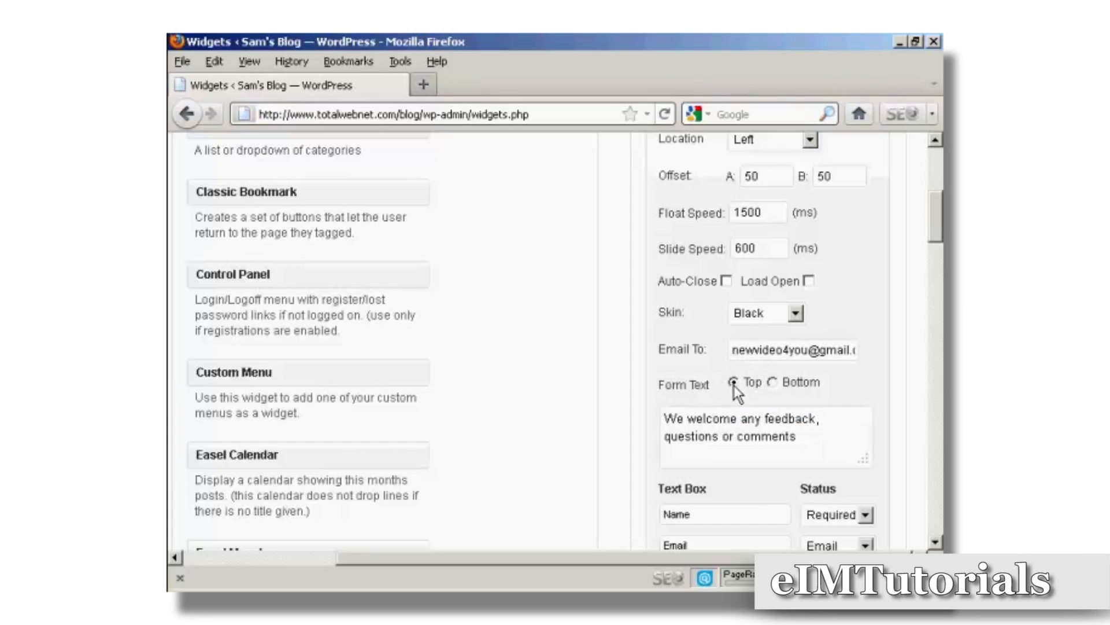
Review the contact form widget's fields and location choices, and save the widget with its location kept at Left
left_click_drag(935, 225, 935, 258)
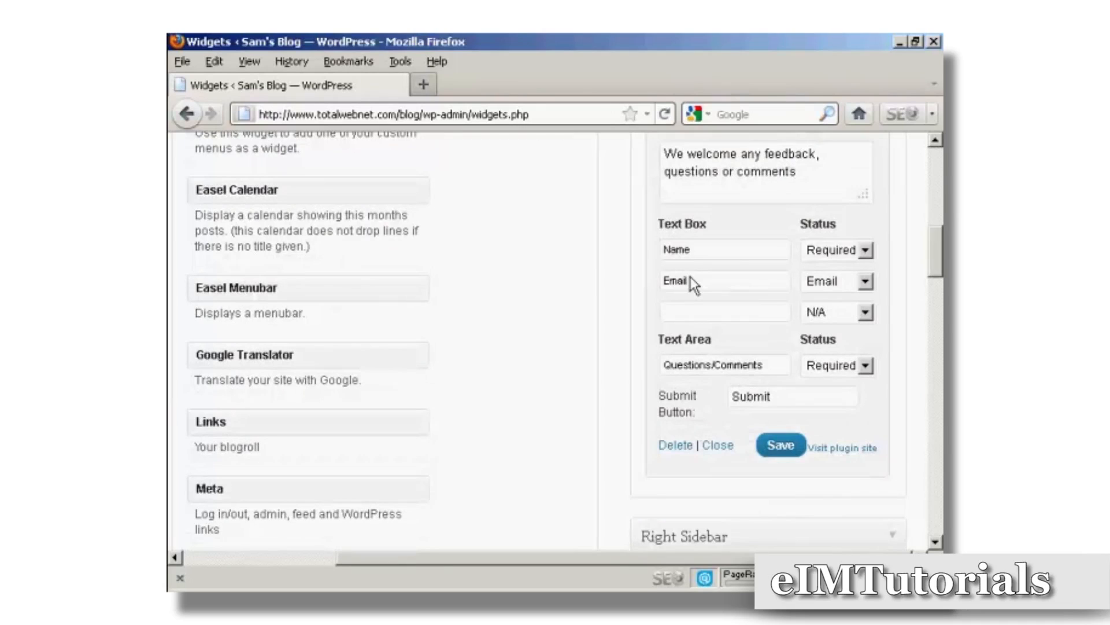
left_click_drag(936, 256, 936, 206)
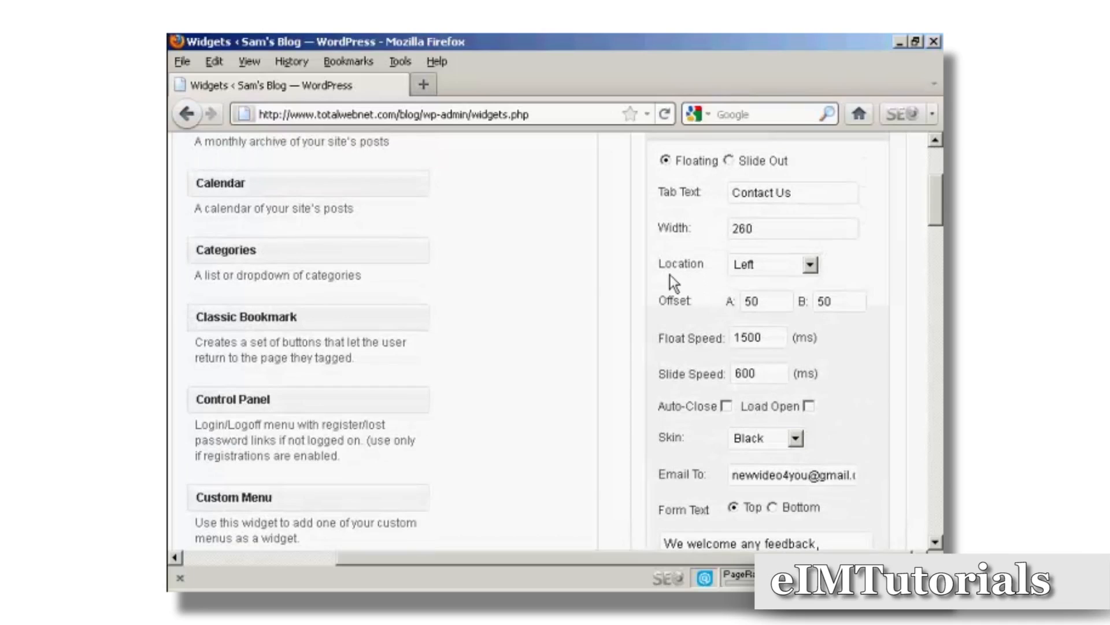
left_click(811, 266)
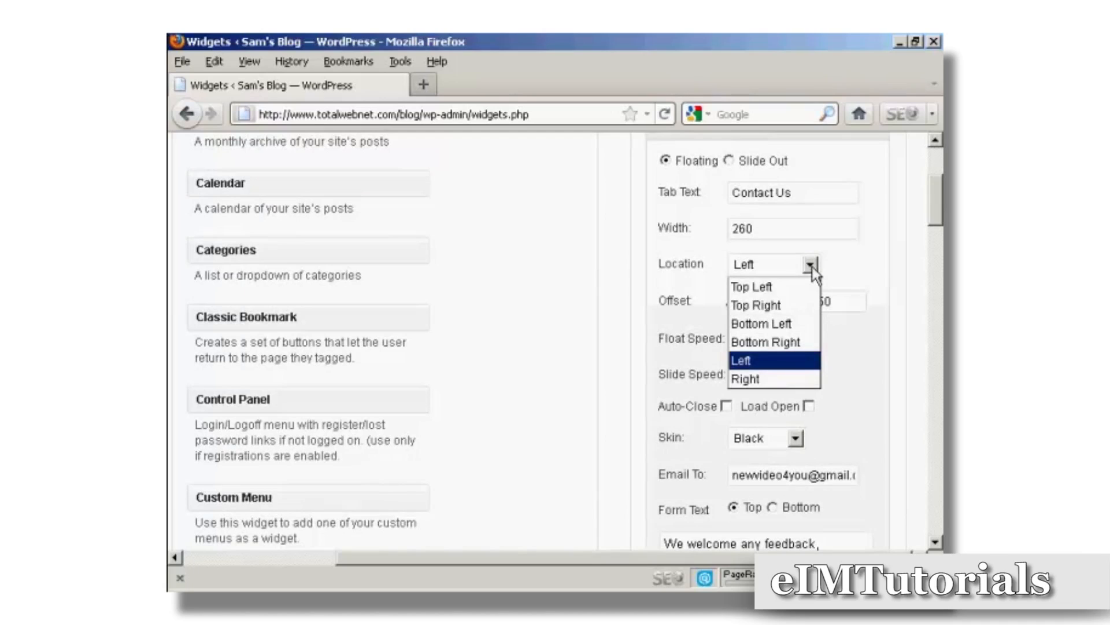
left_click(850, 268)
left_click_drag(936, 200, 937, 258)
left_click(781, 396)
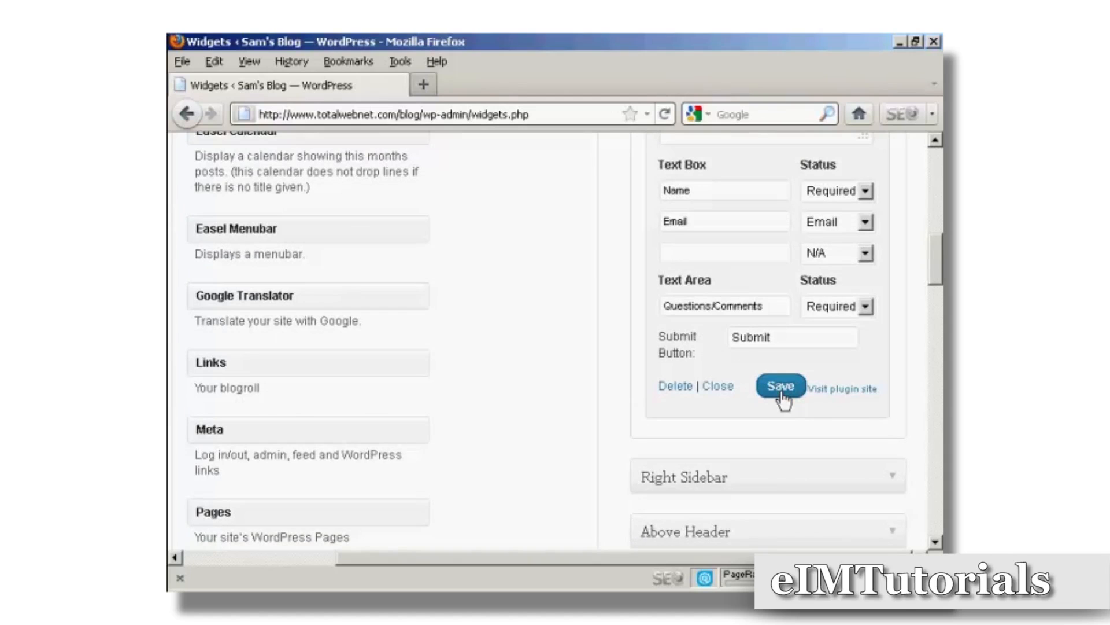
left_click_drag(935, 271, 928, 161)
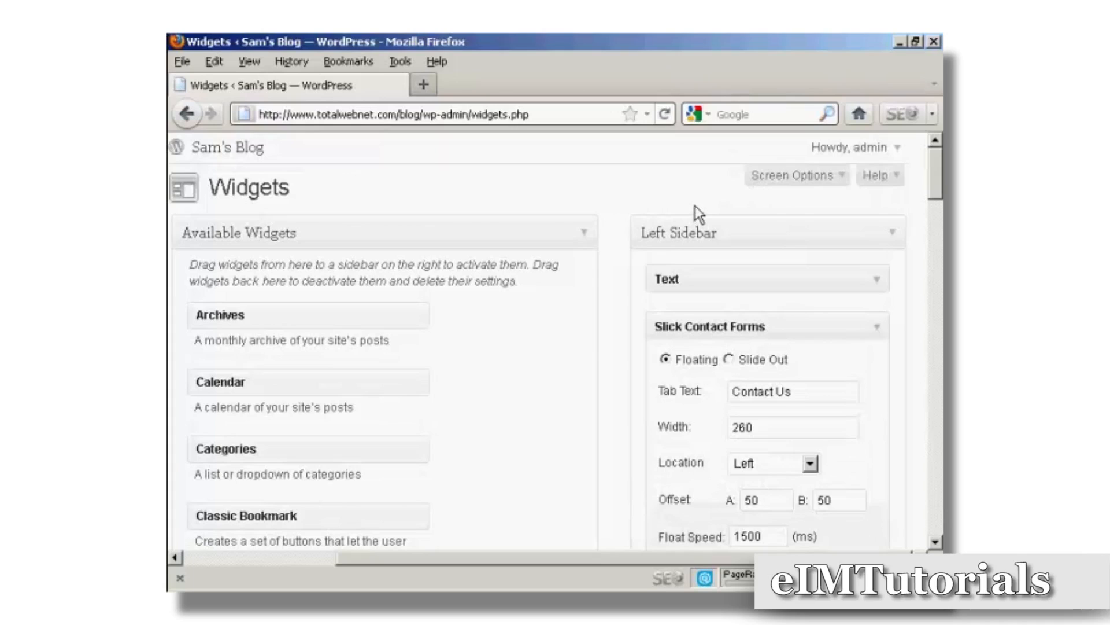
left_click(423, 115)
left_click_drag(423, 115, 550, 115)
key("BackSpace")
key("Return")
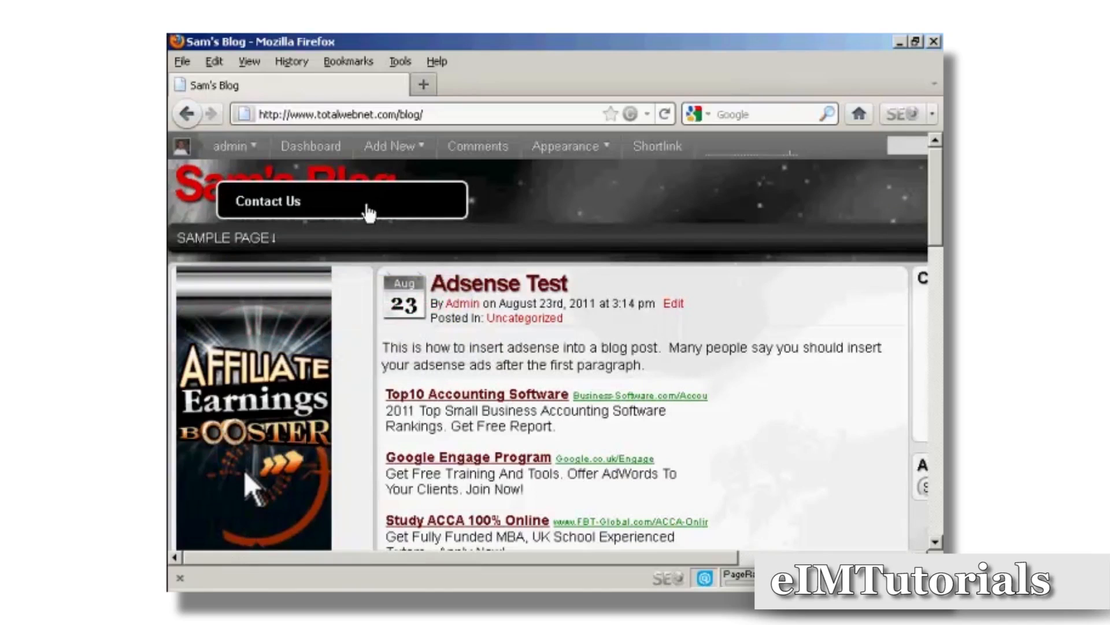
Expand the Contact Us form, submit it with a test name, an e-mail address and the text "Test message", and collapse it
left_click(435, 212)
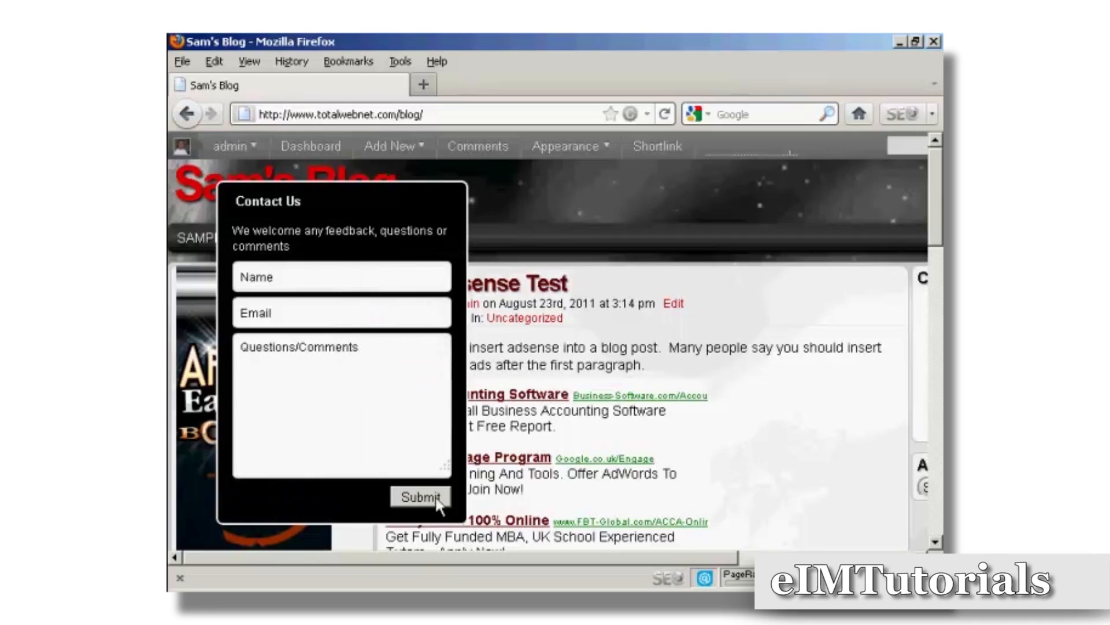
left_click(296, 276)
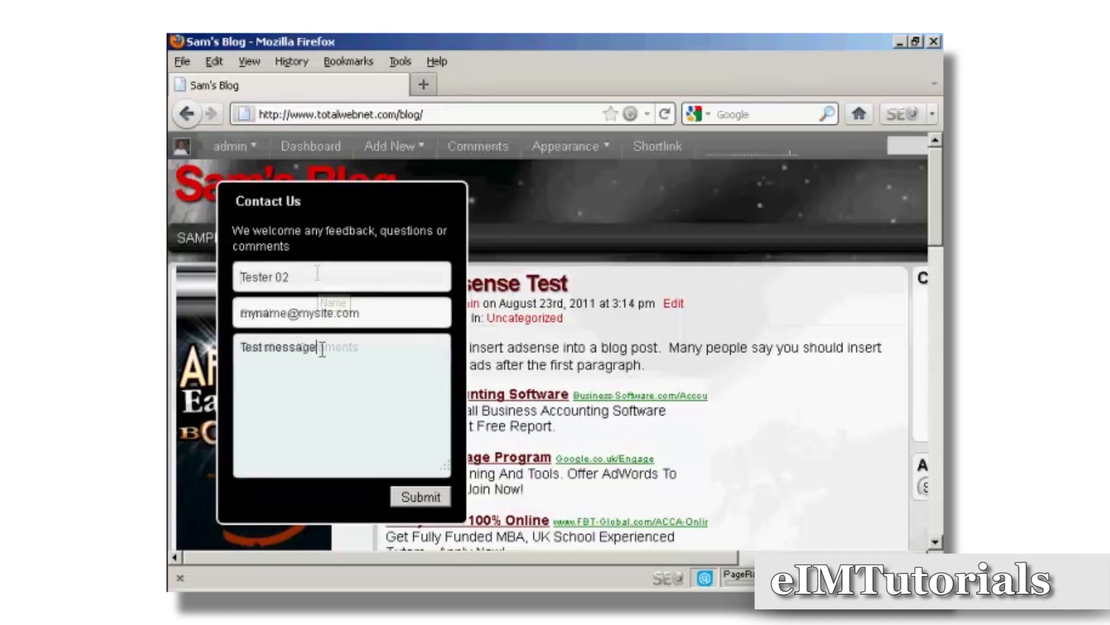
left_click(439, 496)
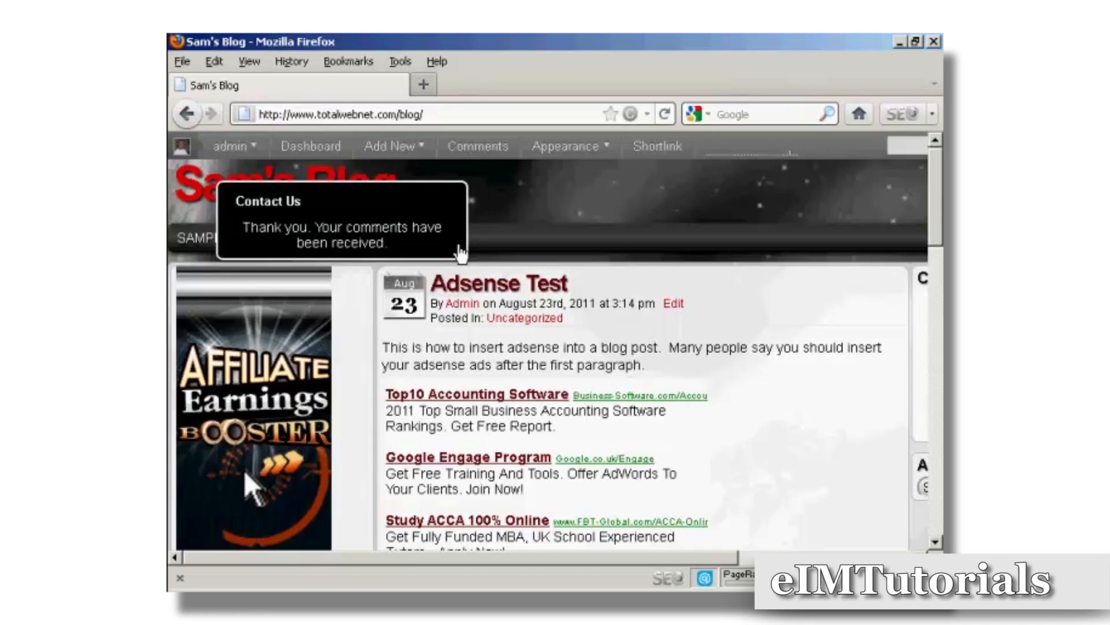
left_click(451, 199)
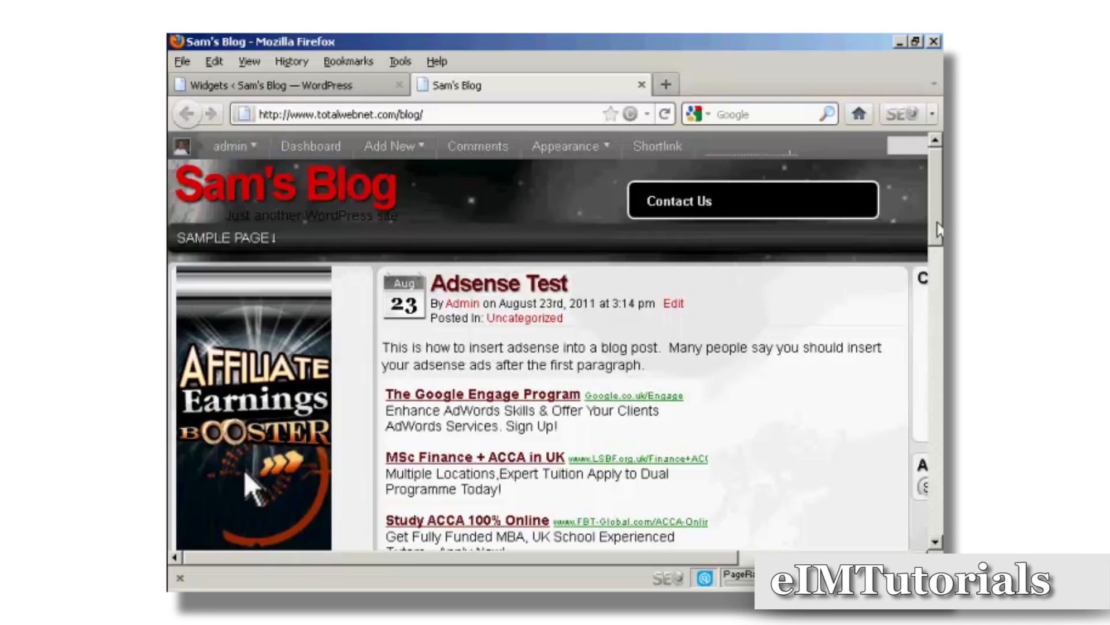
Check how the floating Contact Us tab behaves while moving down and back up the blog page
left_click_drag(938, 229, 938, 277)
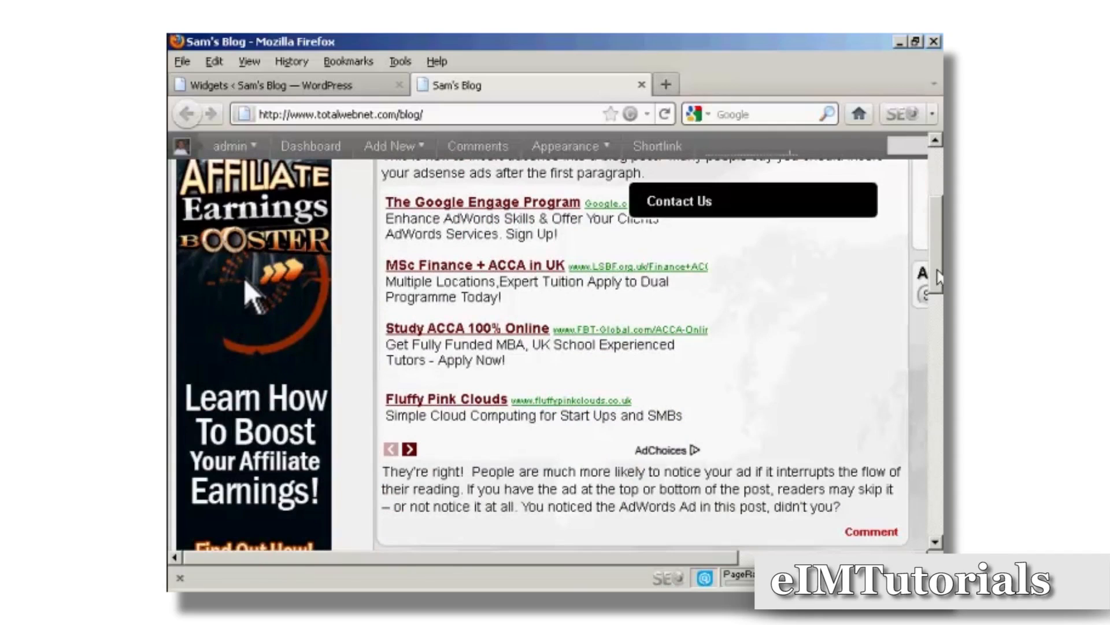
mouse_move(936, 248)
left_mouse_down()
mouse_move(936, 295)
mouse_move(936, 237)
left_mouse_up()
left_click_drag(936, 152, 936, 125)
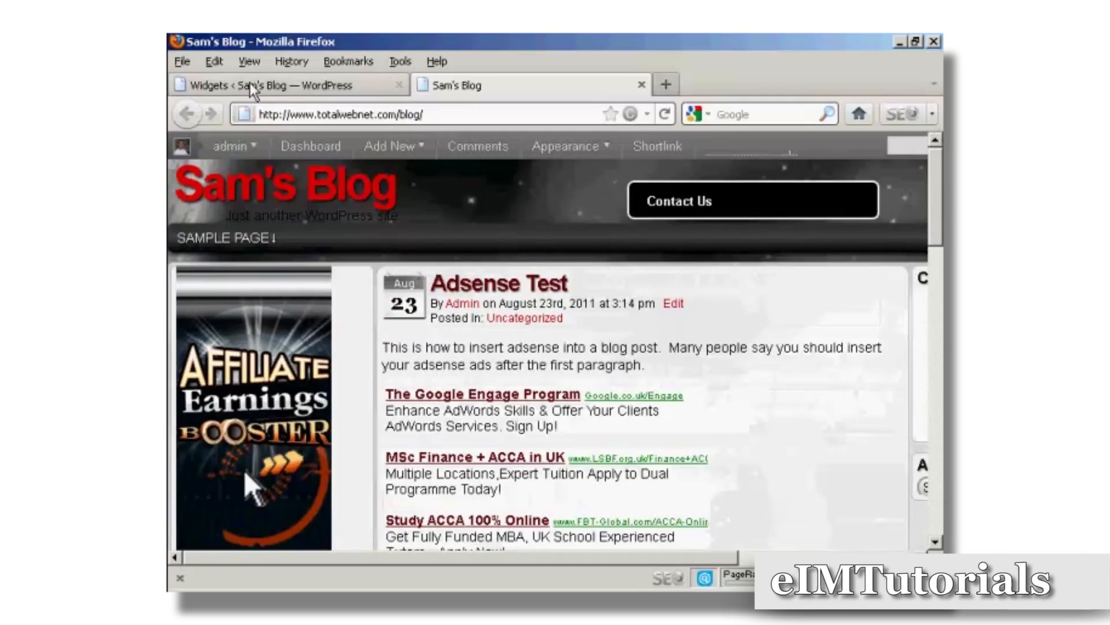
Set the Slick Contact Forms widget in the Left Sidebar to Slide Out and save it
left_click(314, 85)
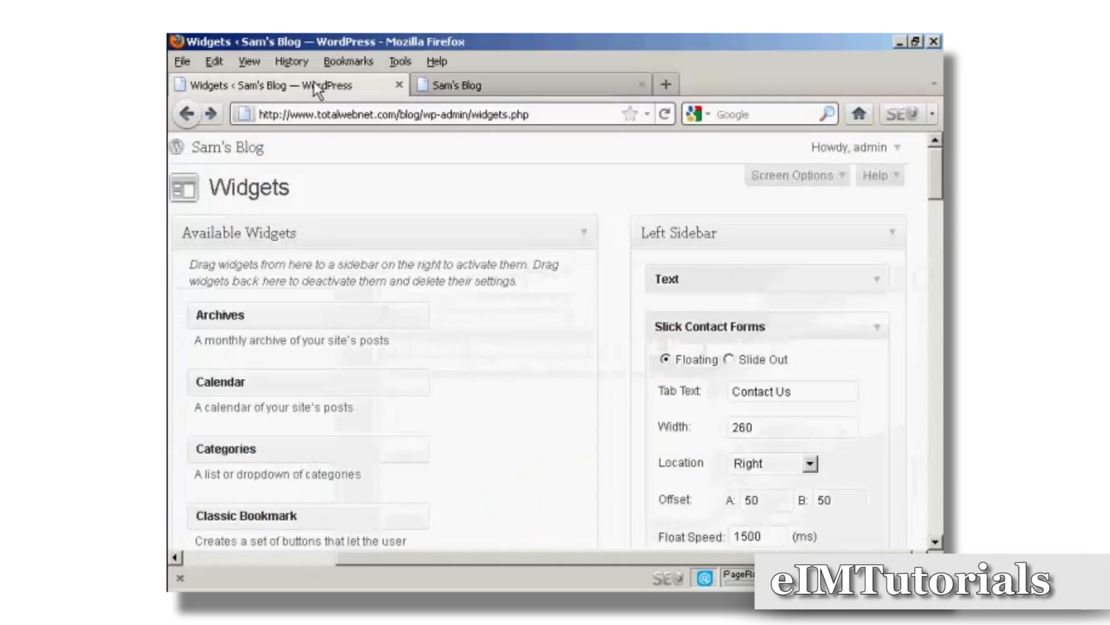
left_click(730, 358)
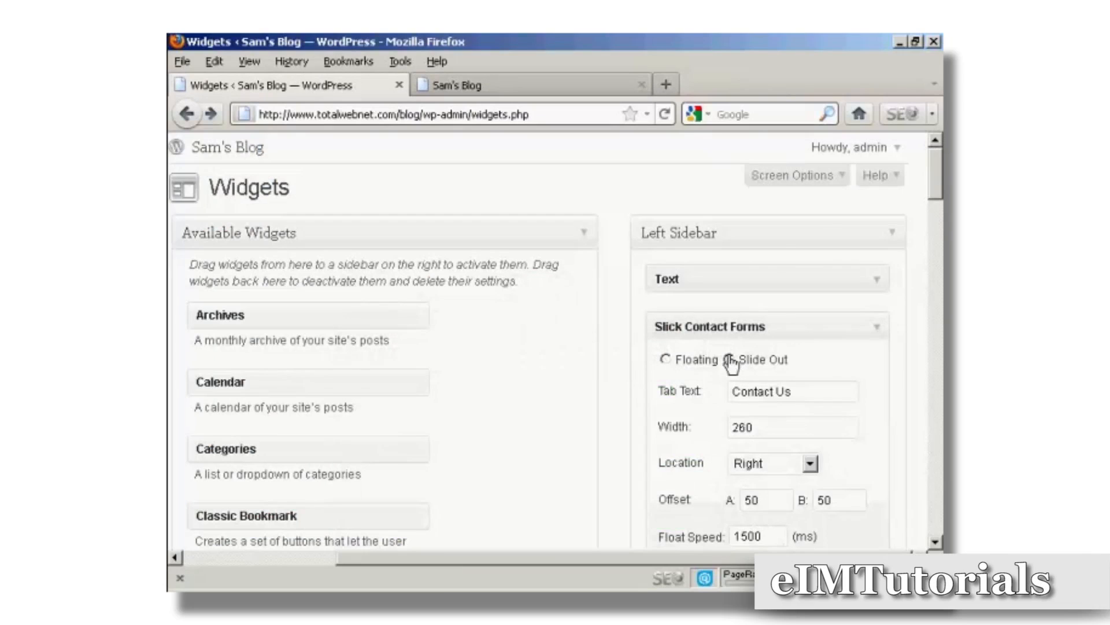
left_click_drag(935, 179, 939, 283)
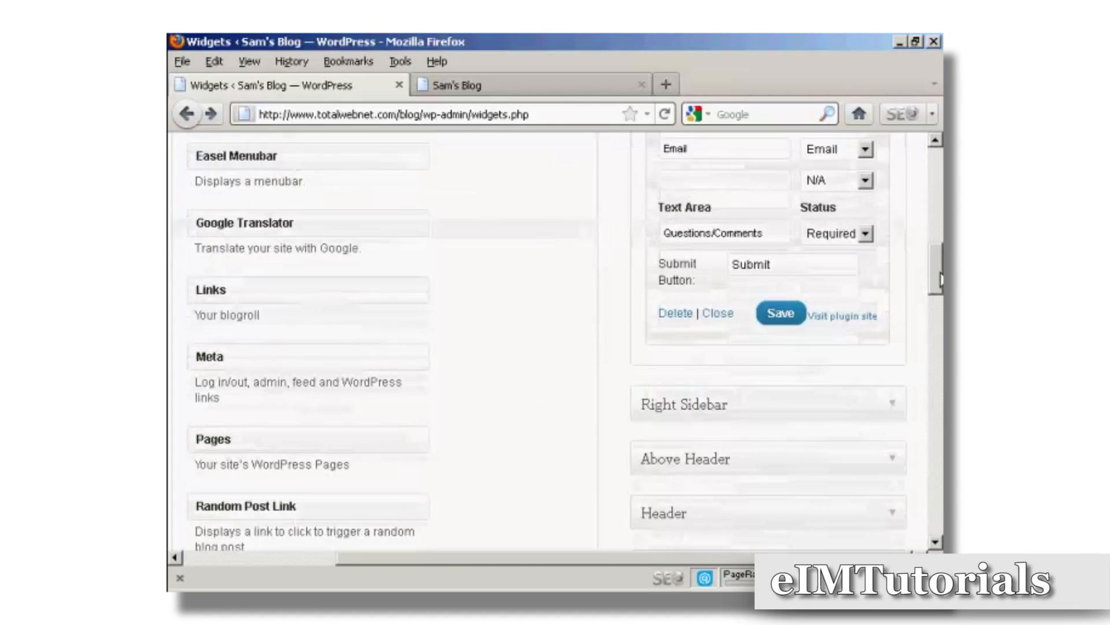
left_click(781, 315)
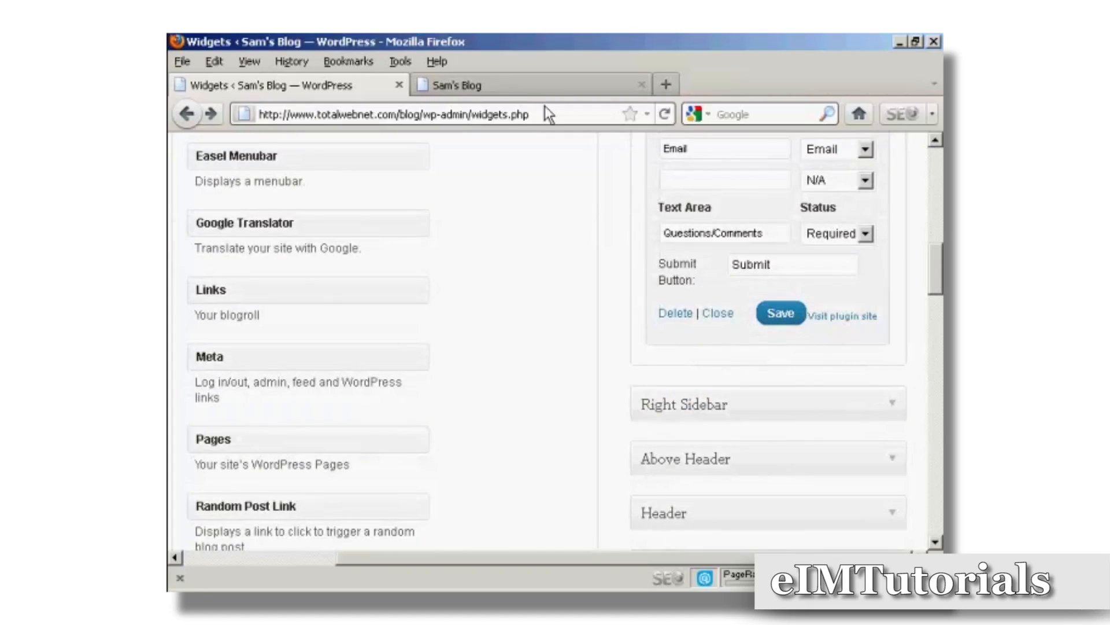
Reload the blog's front page and test the slide-out Contact Us form by expanding and collapsing it
left_click(540, 91)
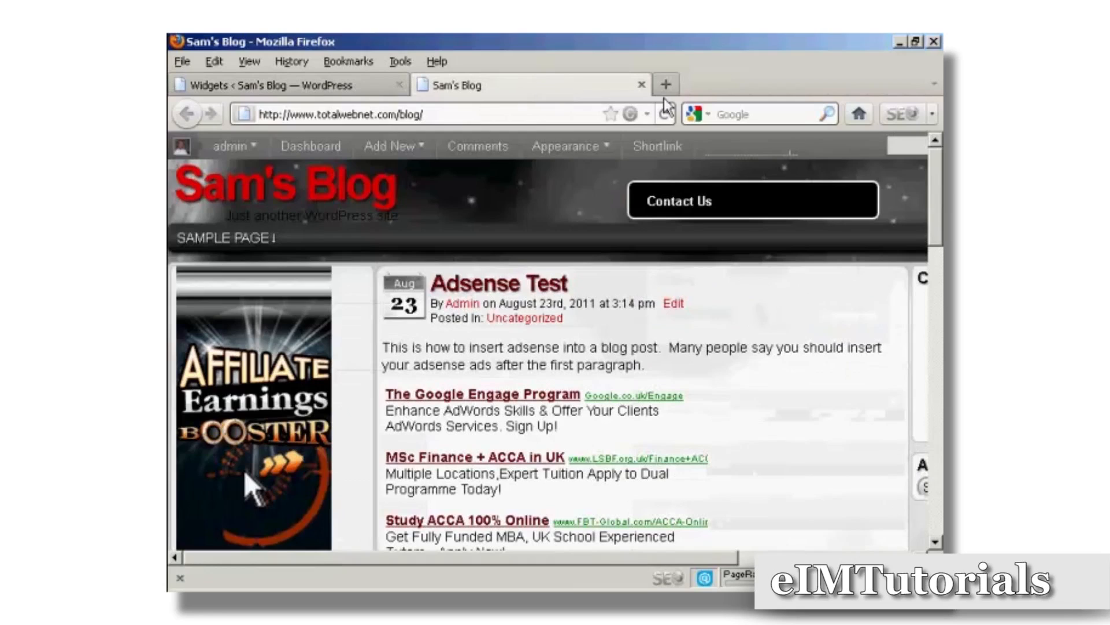
left_click(666, 114)
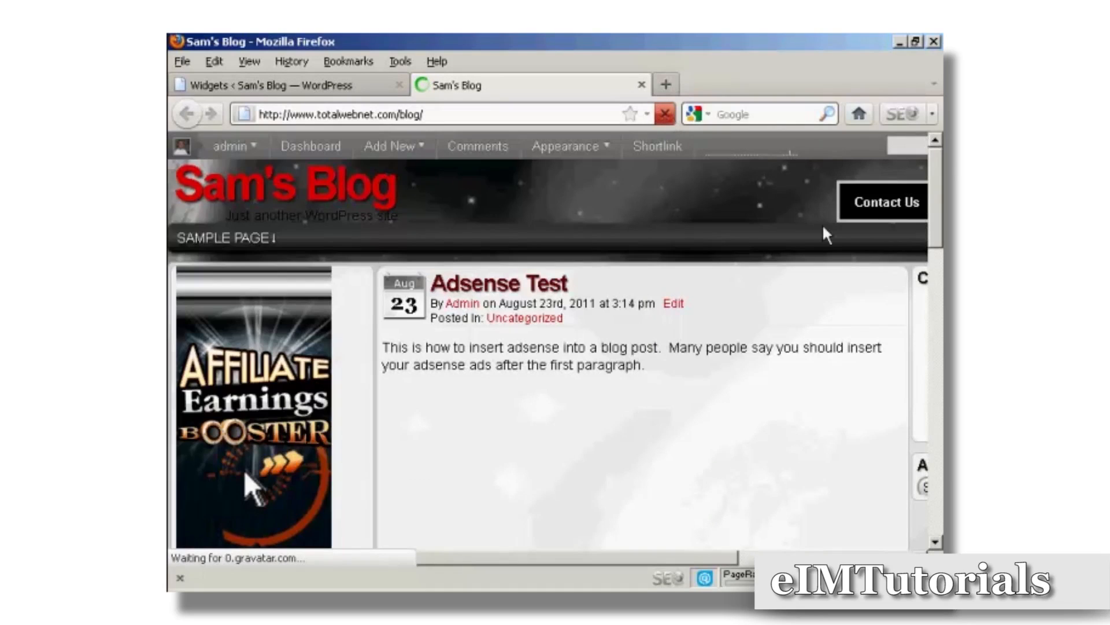
left_click(900, 202)
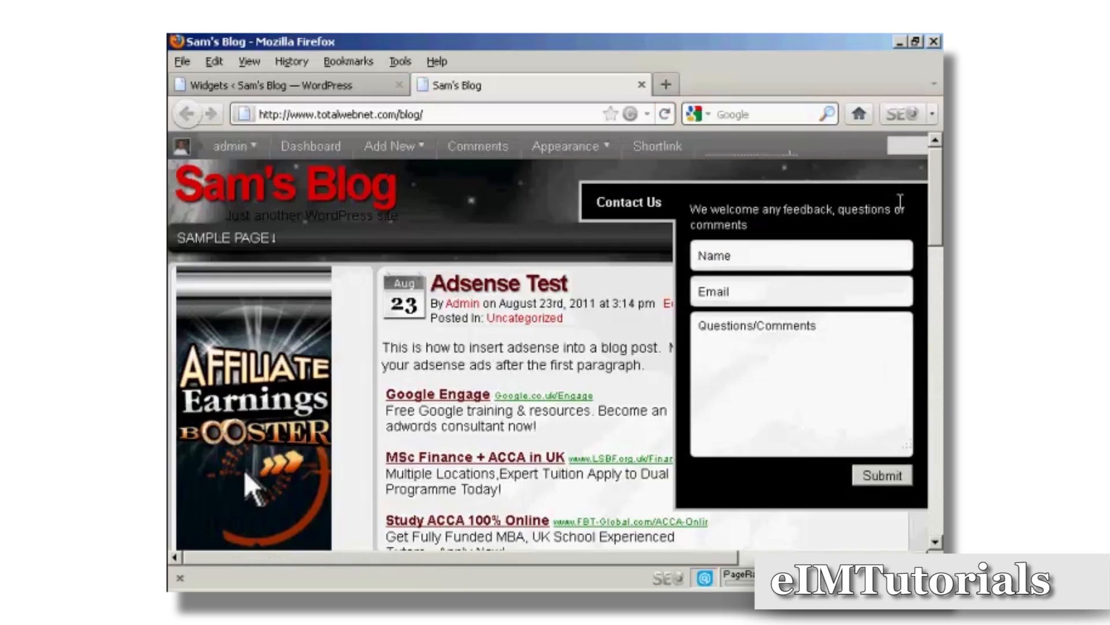
left_click(643, 204)
left_click_drag(941, 201, 940, 163)
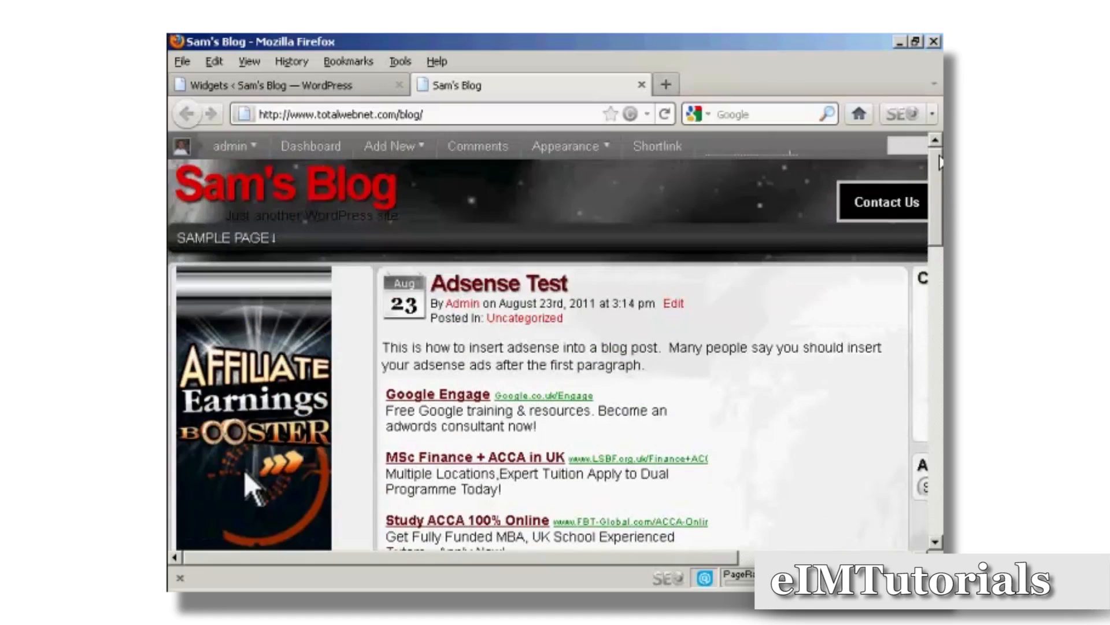